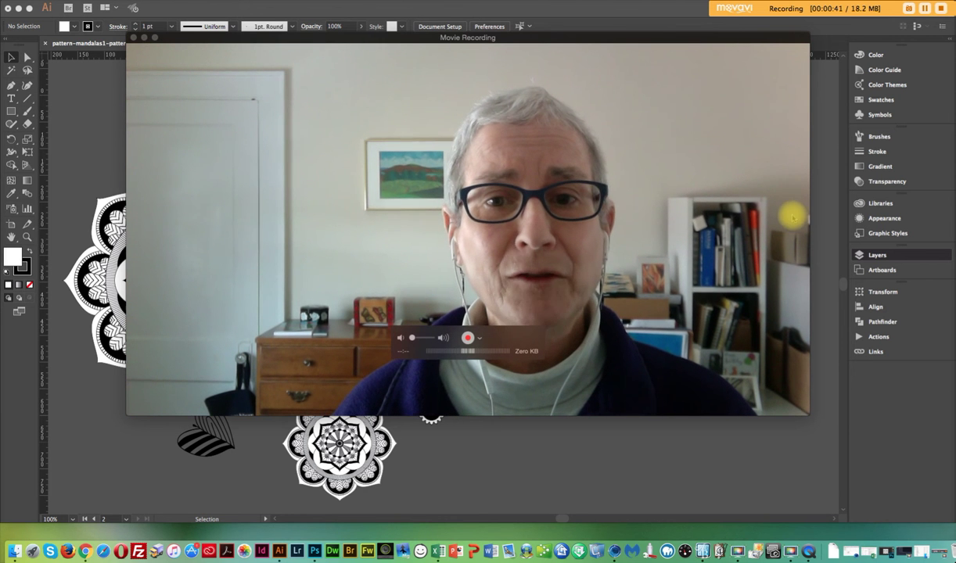
# - Show the Layers panel and marquee-select the left mandala group on the tile
pyautogui.press('super+w')
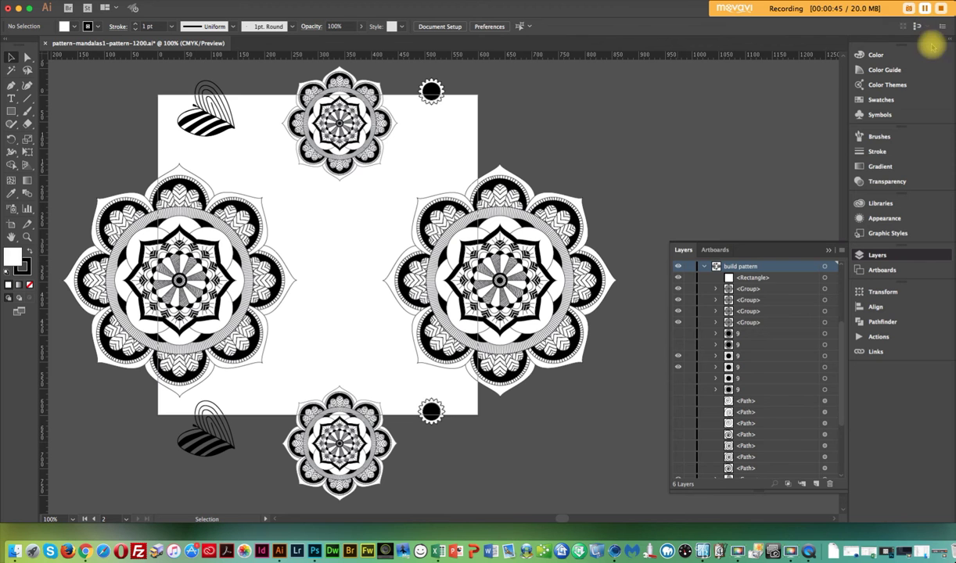
pyautogui.click(885, 10)
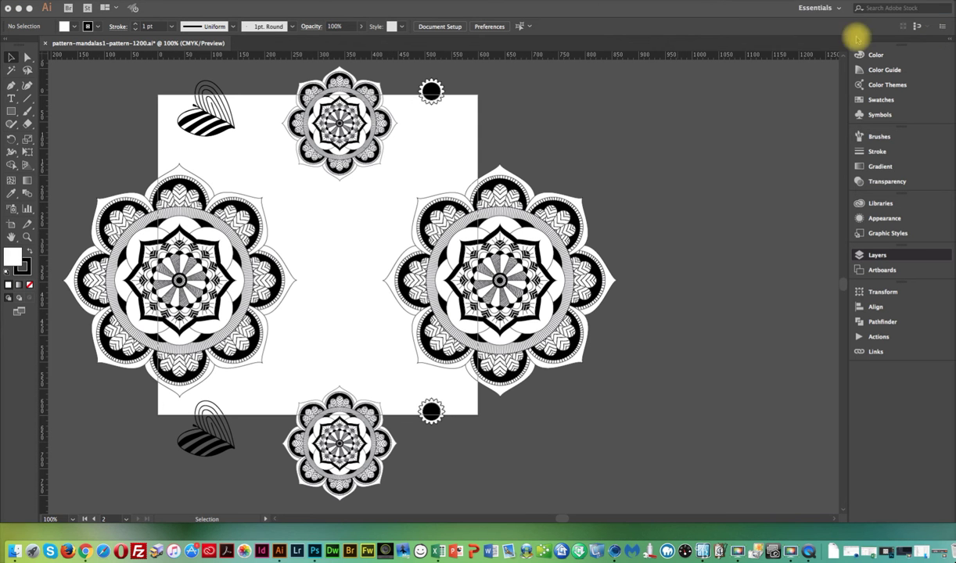
pyautogui.press('alt+super+1')
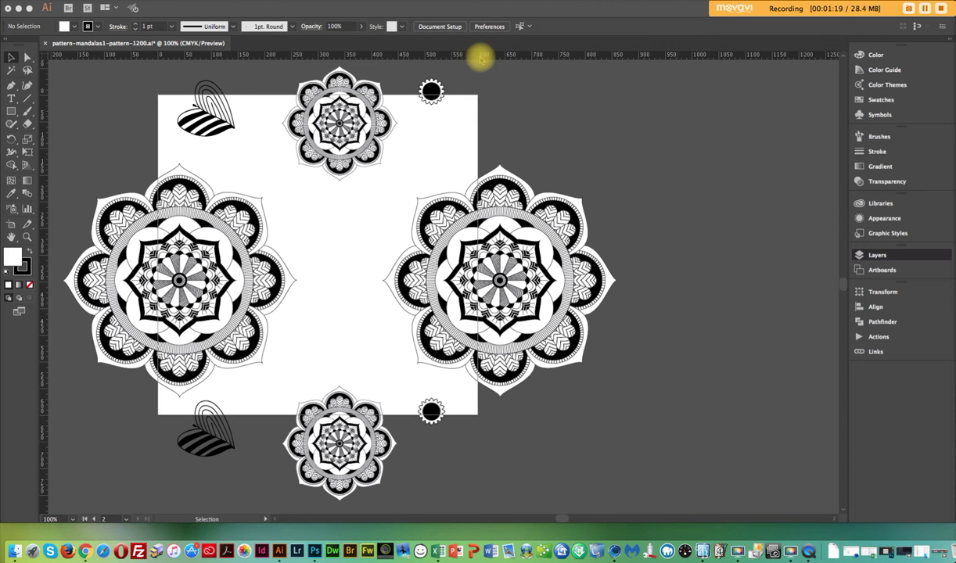
pyautogui.press('F7')
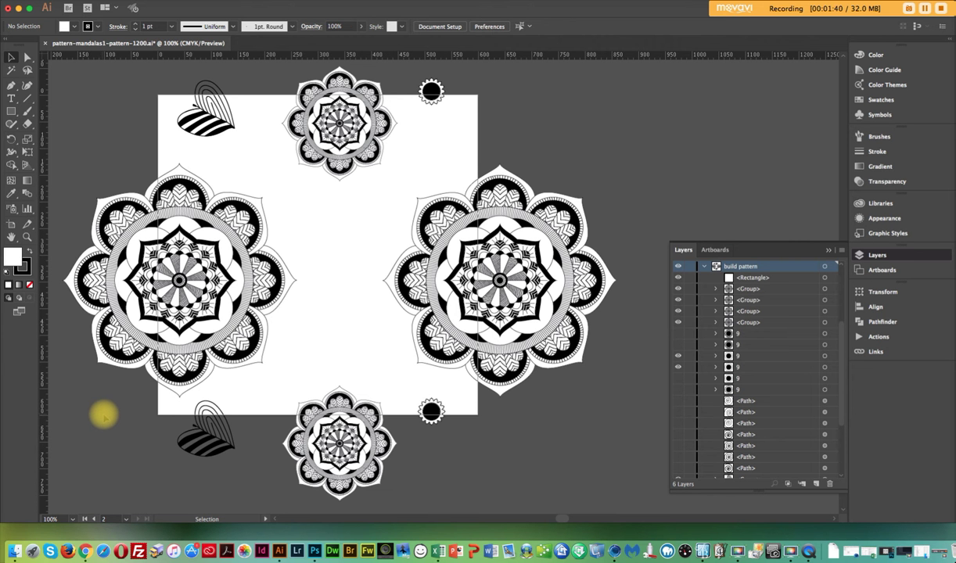
pyautogui.moveTo(106, 152); pyautogui.dragTo(136, 395)
pyautogui.click(191, 162)
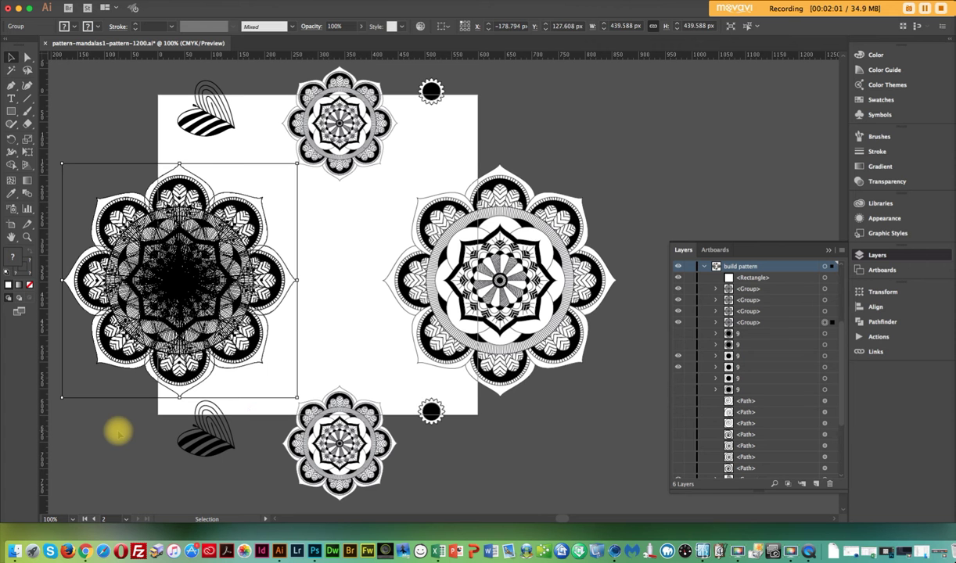
# - Deselect, marquee-select the left mandala group again, and bring up the Object menu
pyautogui.press('Delete')
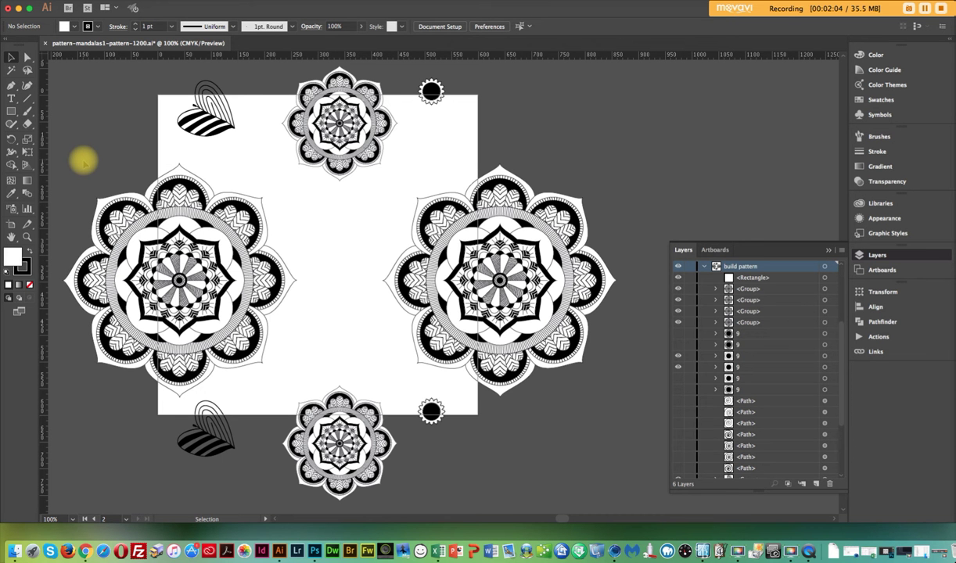
pyautogui.moveTo(86, 162); pyautogui.dragTo(126, 384)
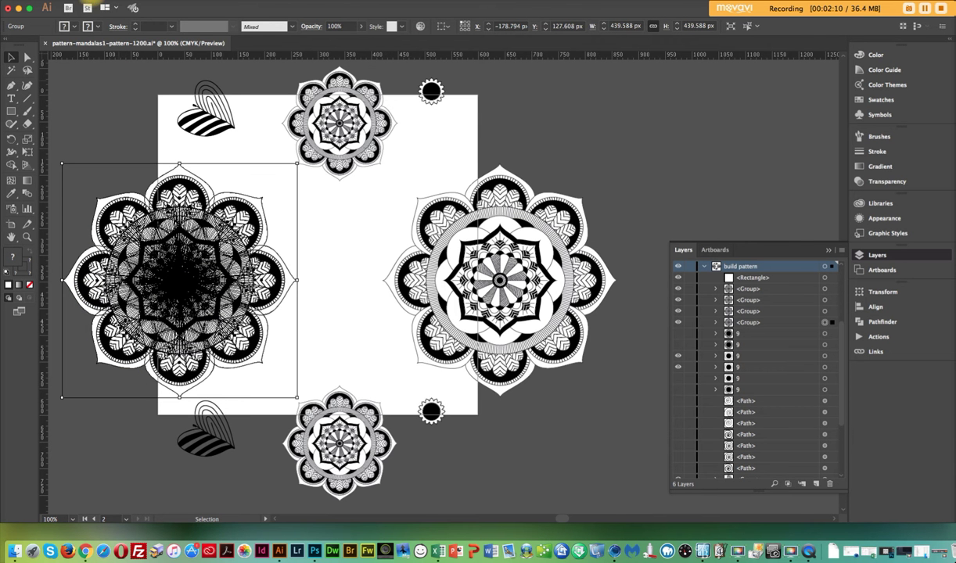
pyautogui.click(88, 5)
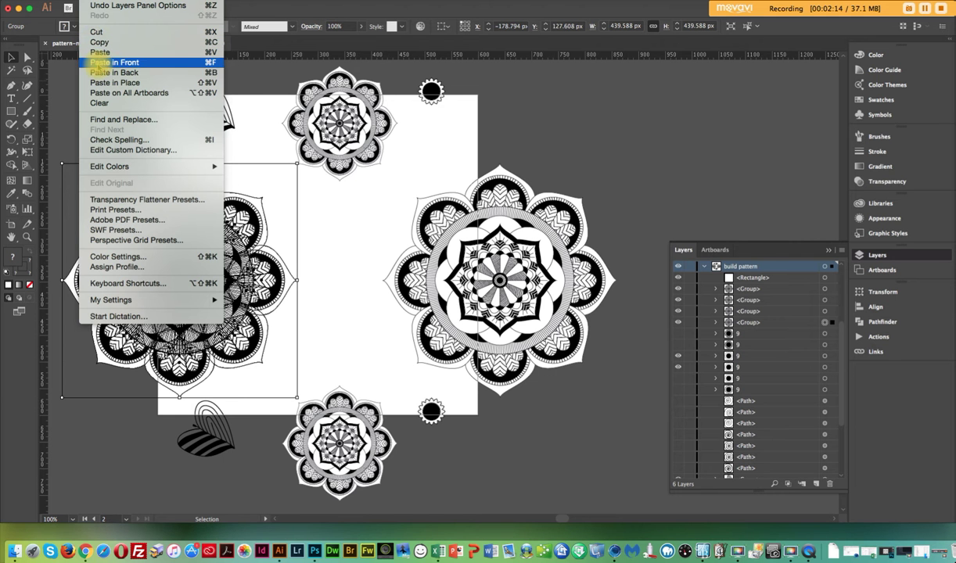
pyautogui.click(555, 112)
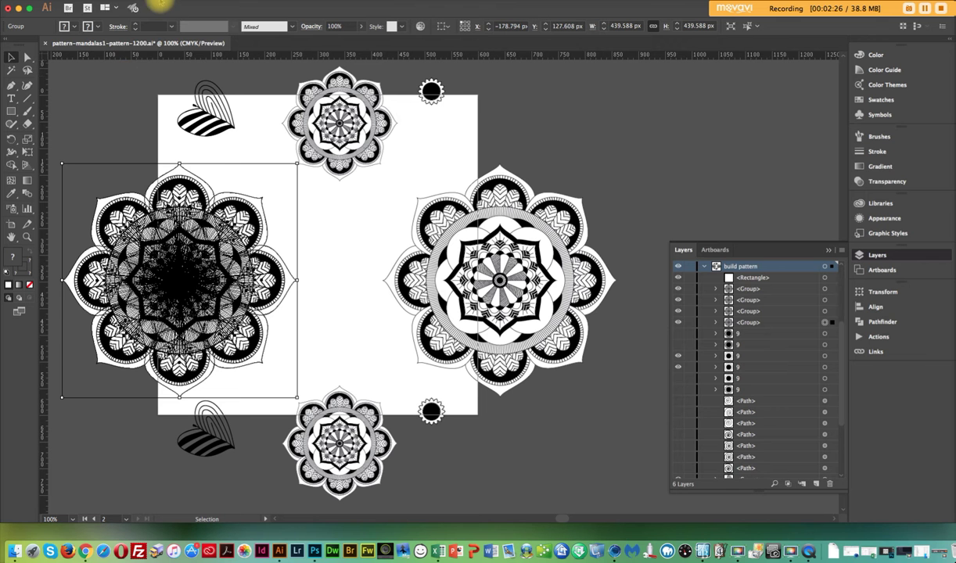
pyautogui.click(117, 2)
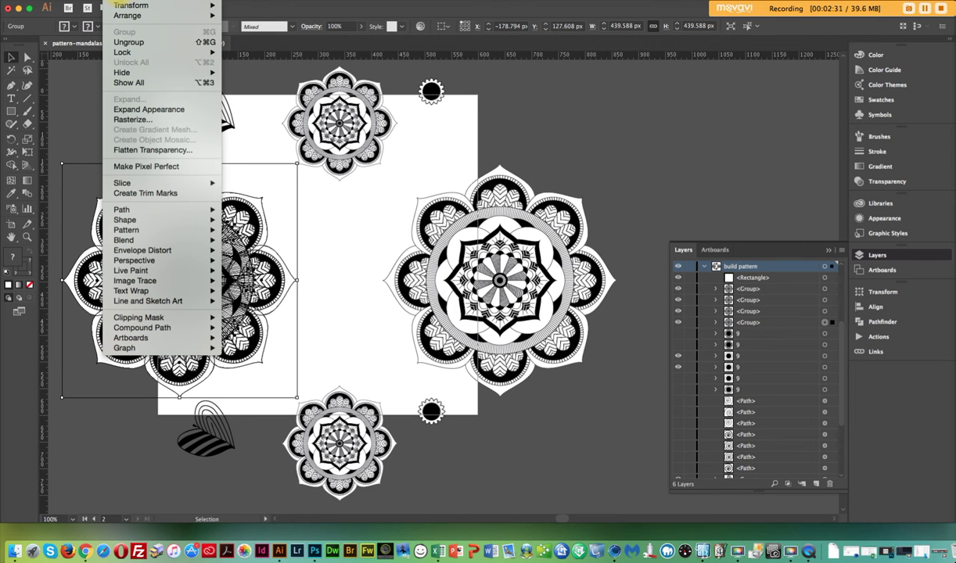
pyautogui.moveTo(125, 6)
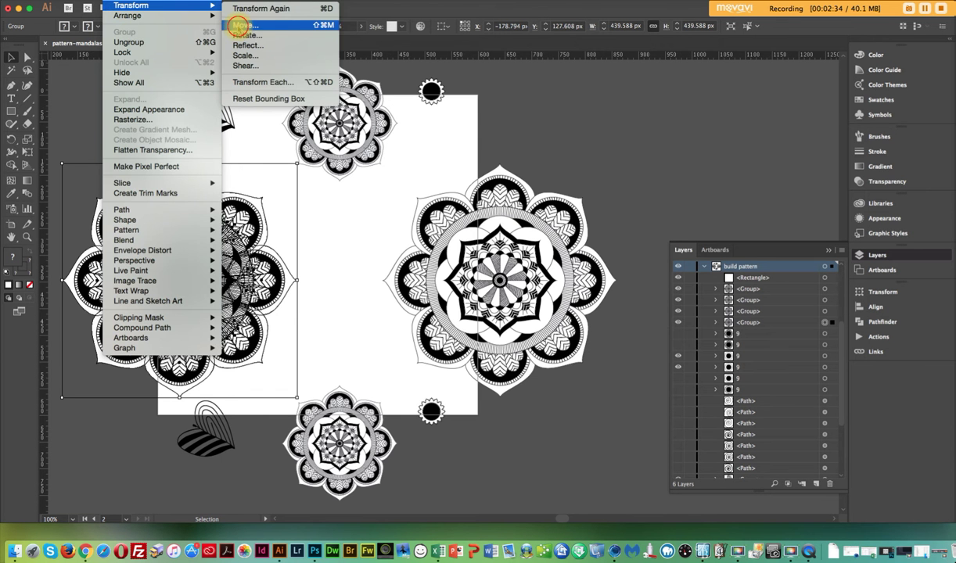
pyautogui.click(237, 25)
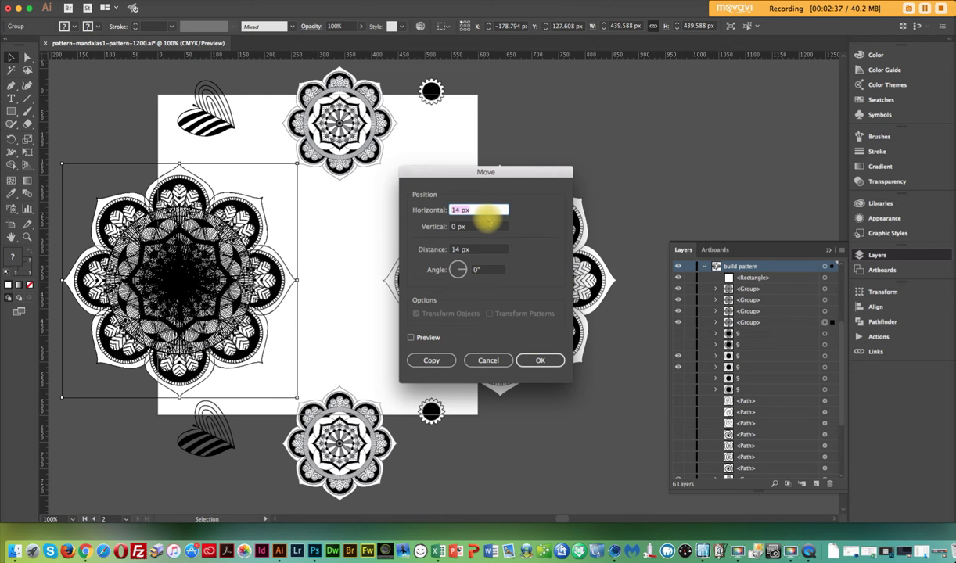
pyautogui.write('600px')
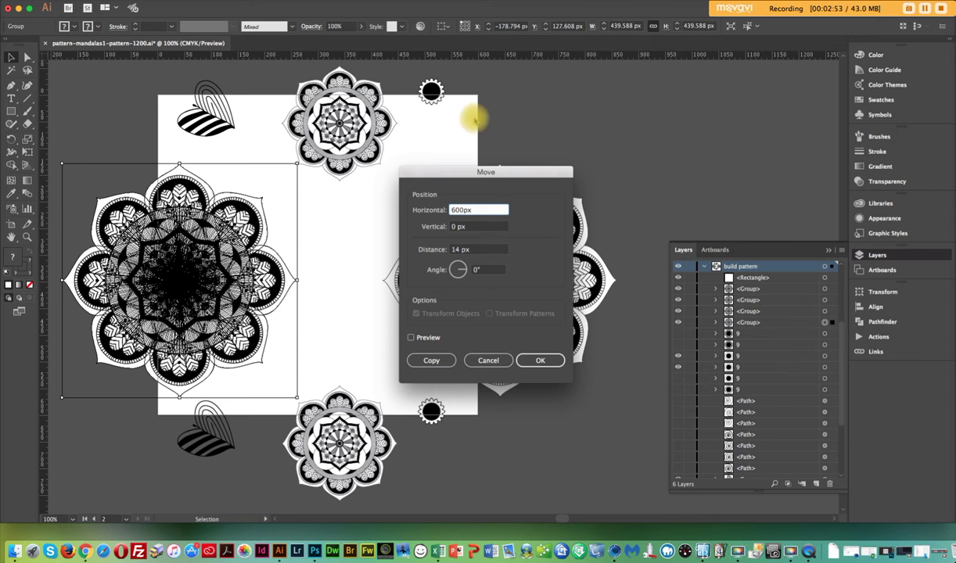
pyautogui.doubleClick(478, 209)
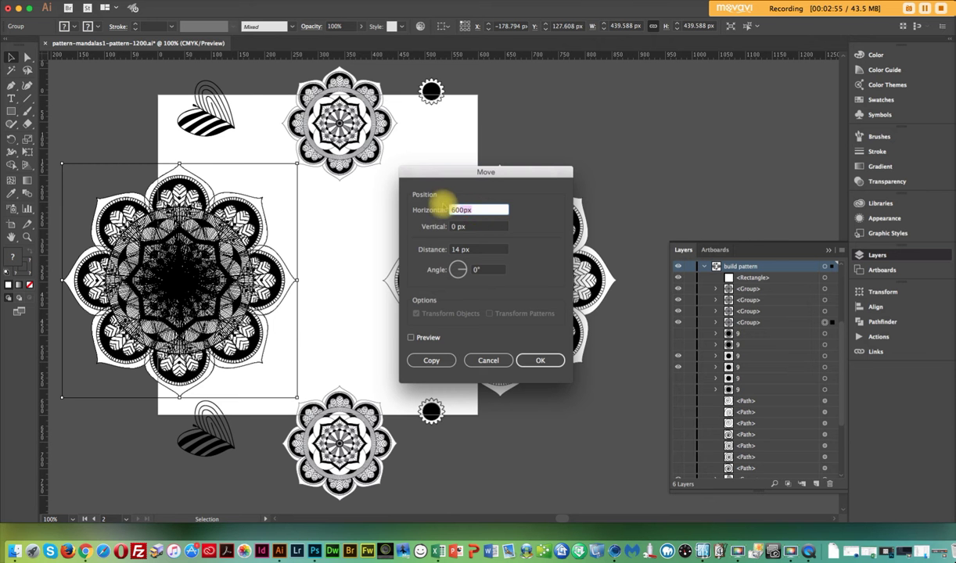
pyautogui.press('Tab')
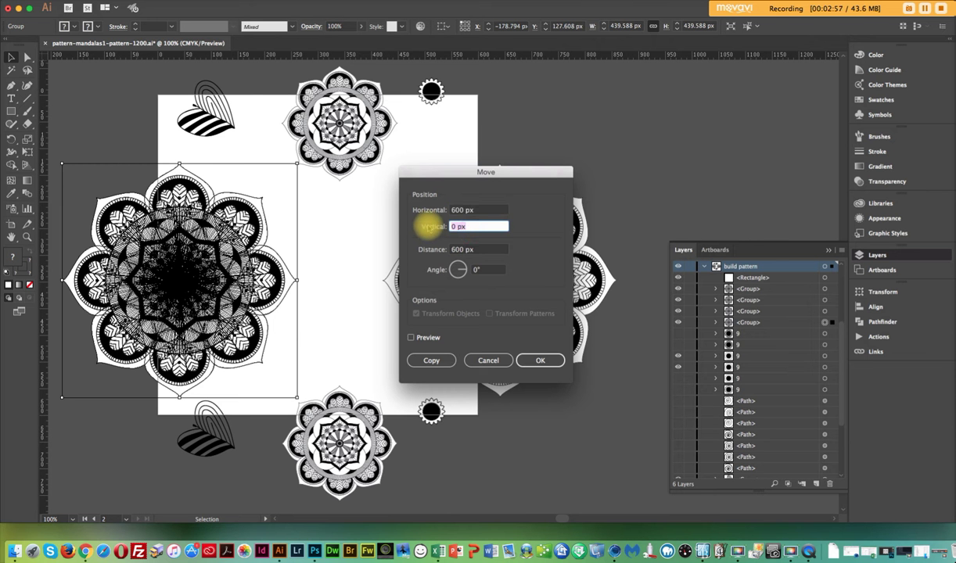
pyautogui.write('600px')
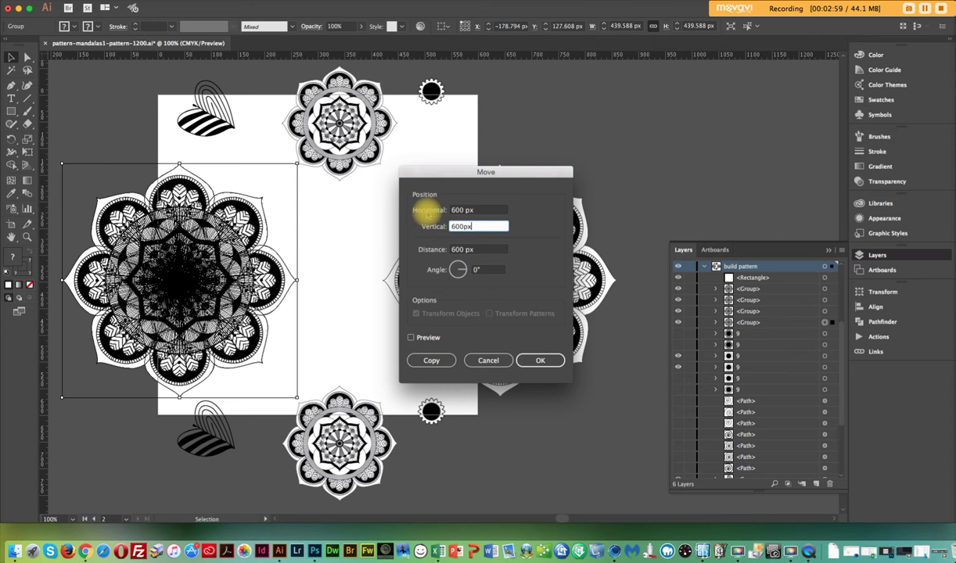
pyautogui.hotkey('shift', 'Tab')
pyautogui.write('0')
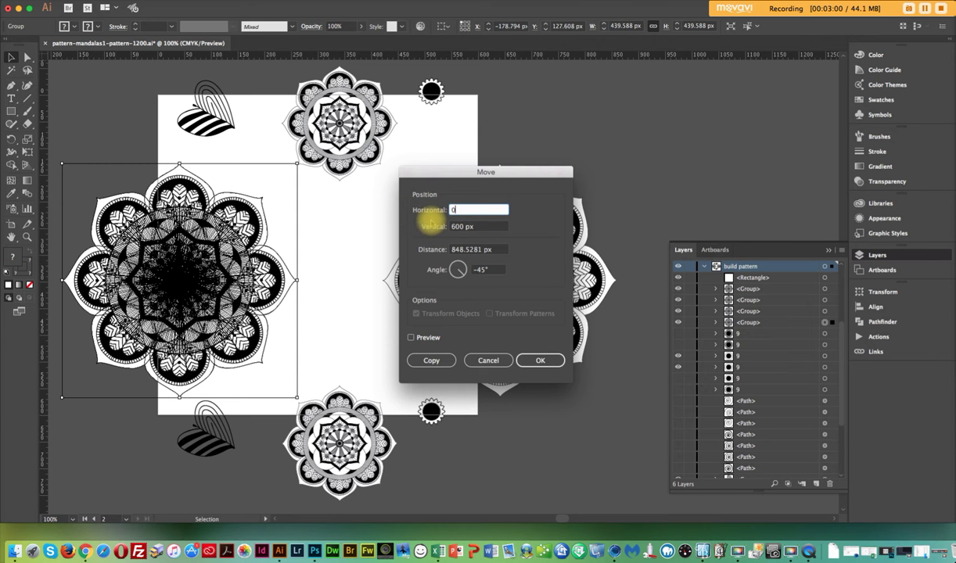
pyautogui.click(412, 338)
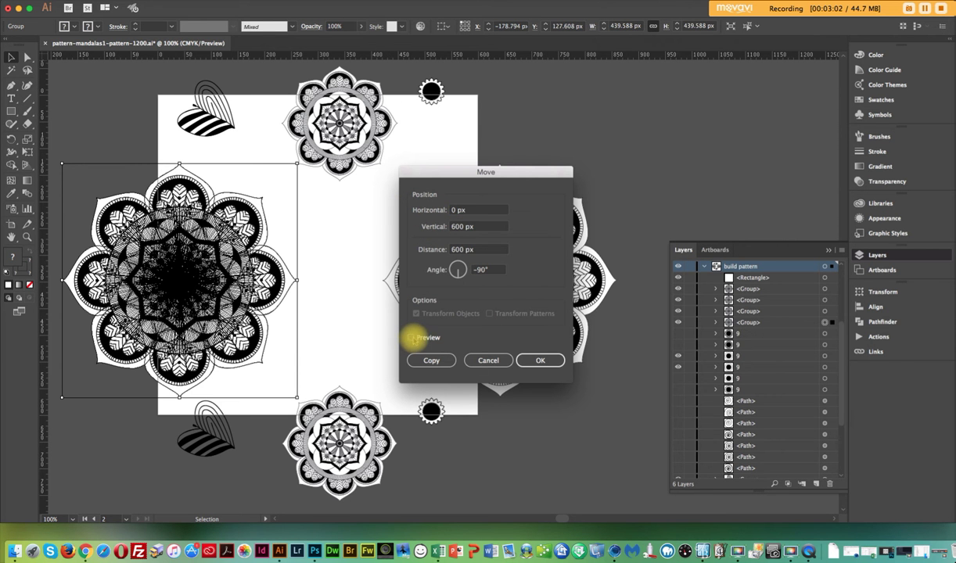
pyautogui.moveTo(429, 171); pyautogui.dragTo(510, 174)
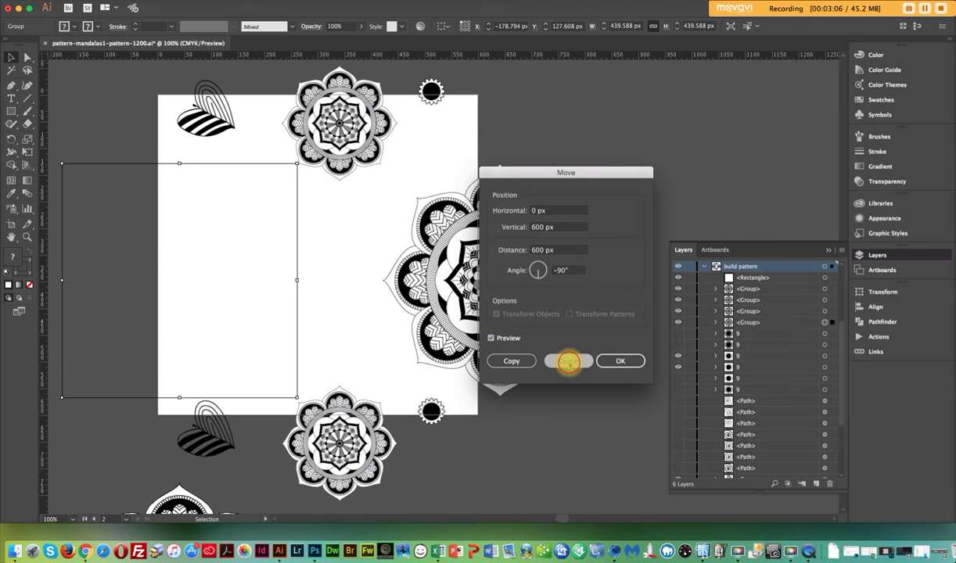
pyautogui.click(571, 363)
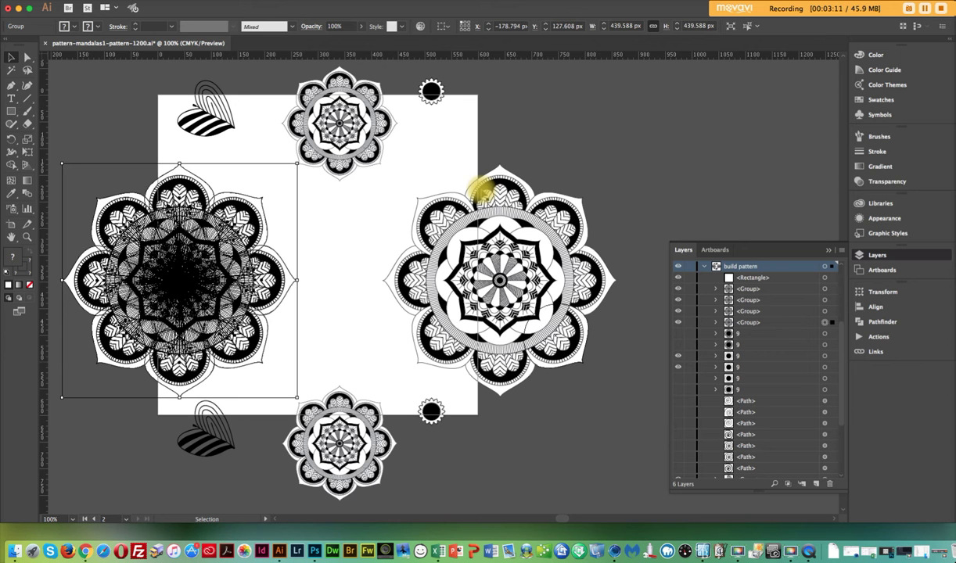
pyautogui.click(496, 212)
pyautogui.click(48, 169)
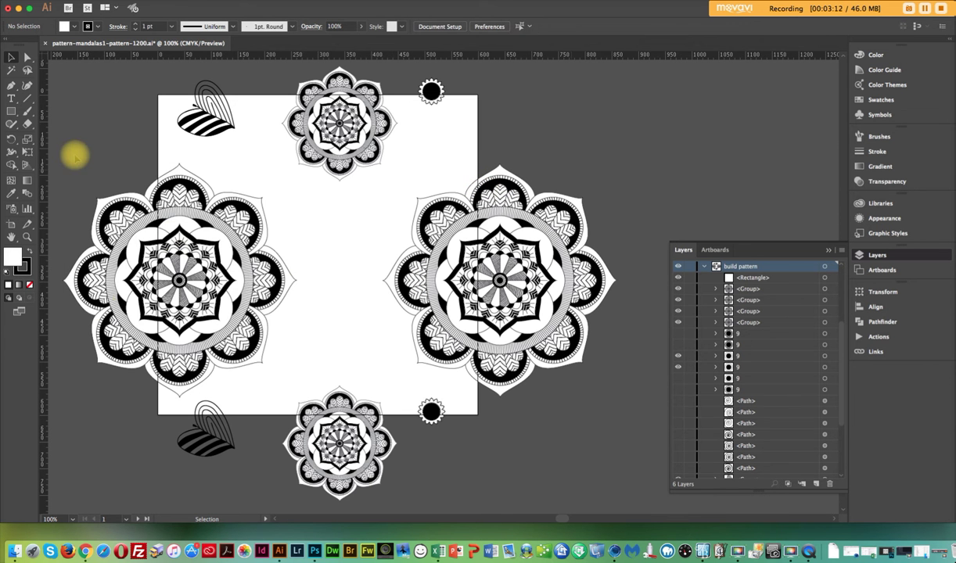
pyautogui.click(127, 381)
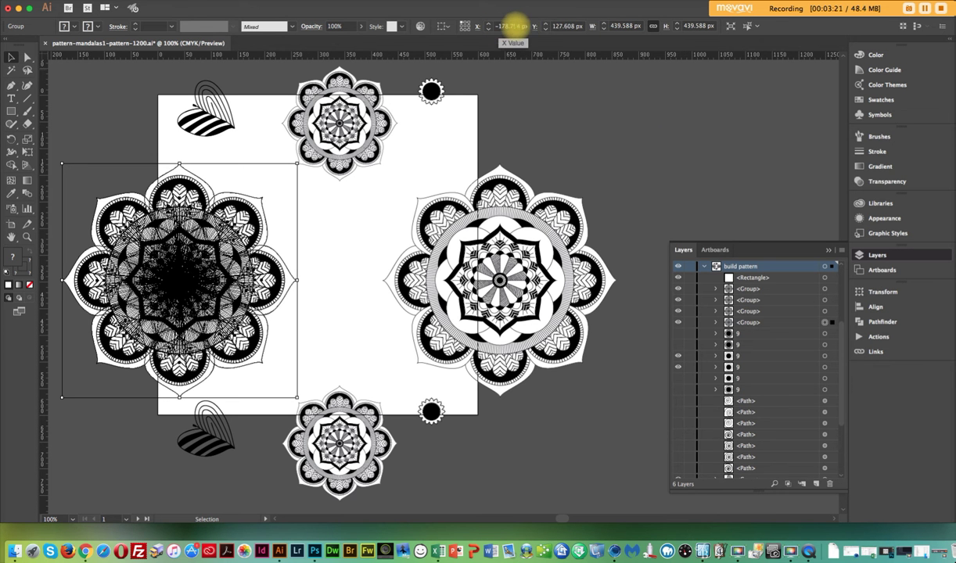
pyautogui.click(524, 26)
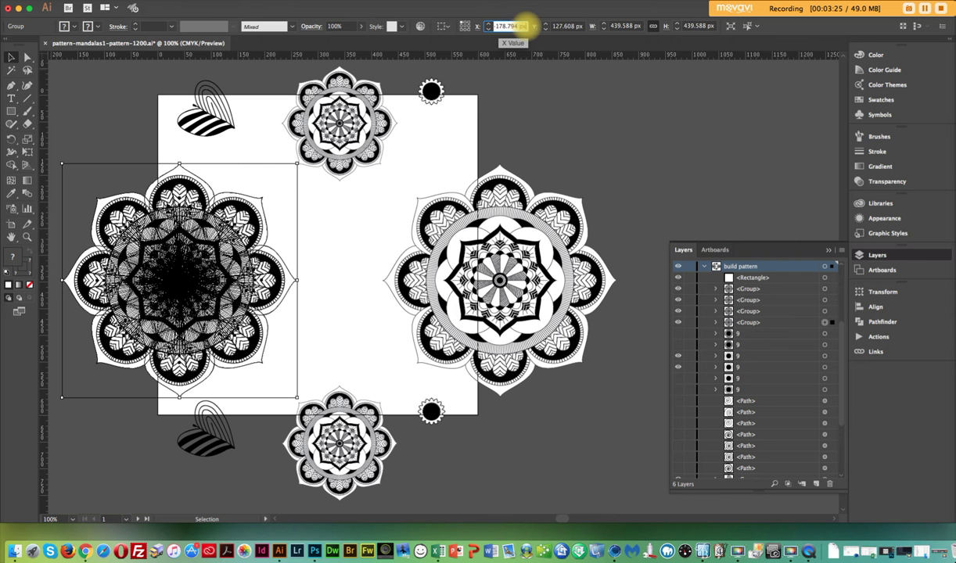
pyautogui.press('Delete')
pyautogui.press('Delete')
pyautogui.write('+600')
pyautogui.press('Return')
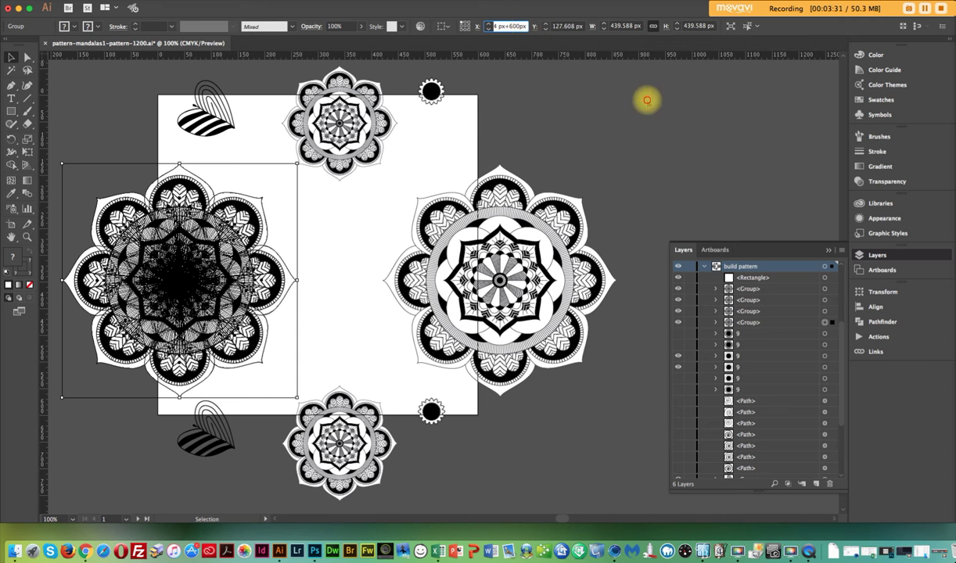
pyautogui.click(616, 168)
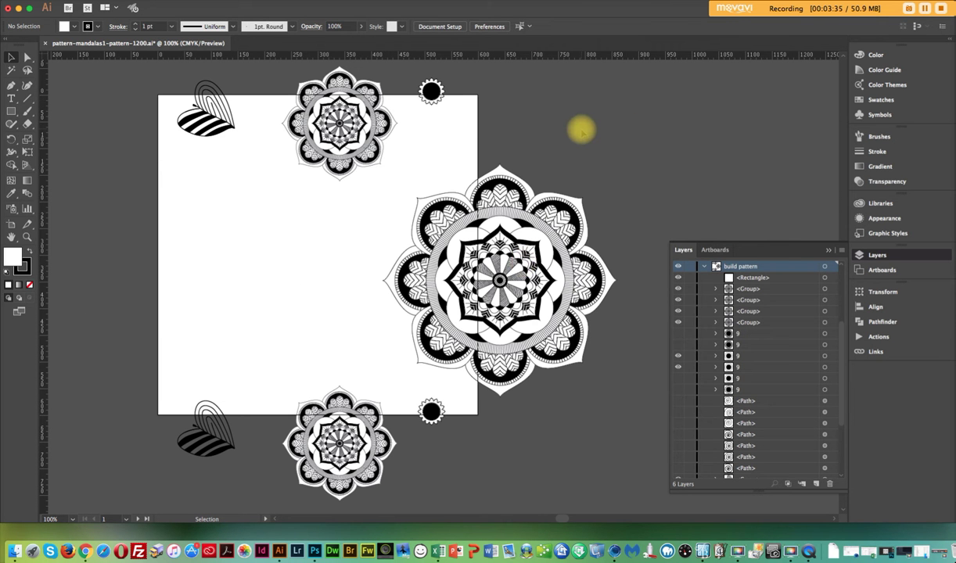
pyautogui.press('a')
pyautogui.press('super+z')
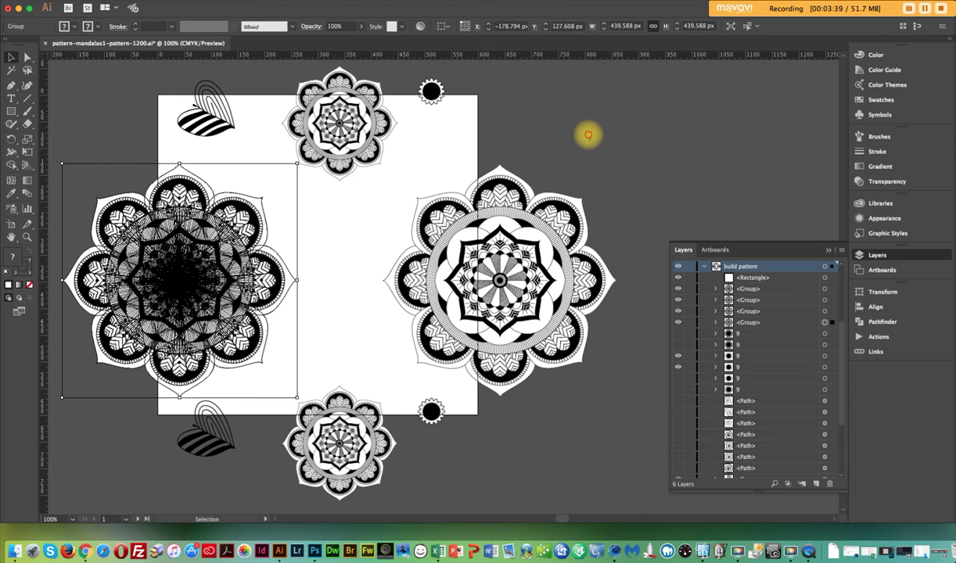
pyautogui.press('v')
pyautogui.click(581, 133)
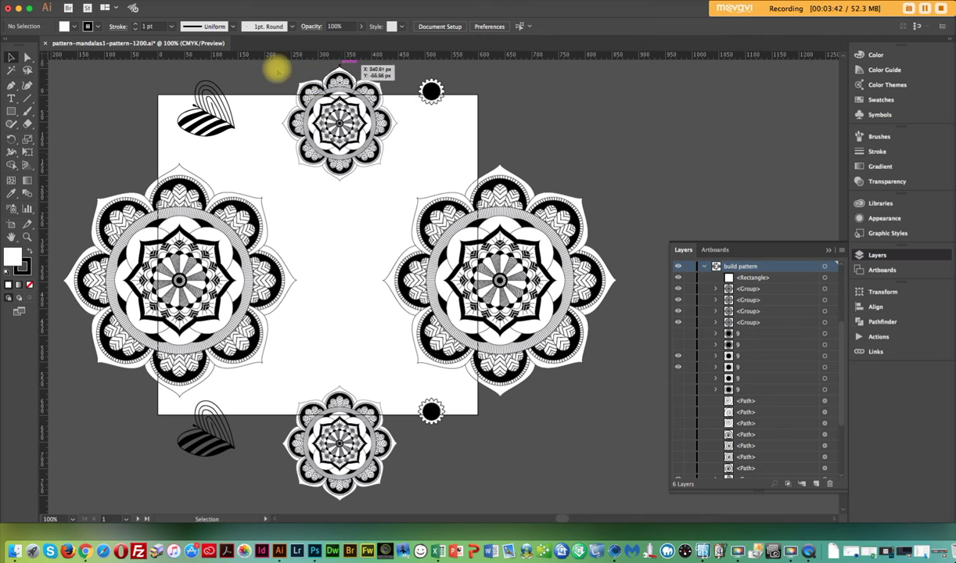
# - Keep the top-edge mandala's Y at -55.556 px, discarding the +600px entry, then deselect
pyautogui.click(366, 82)
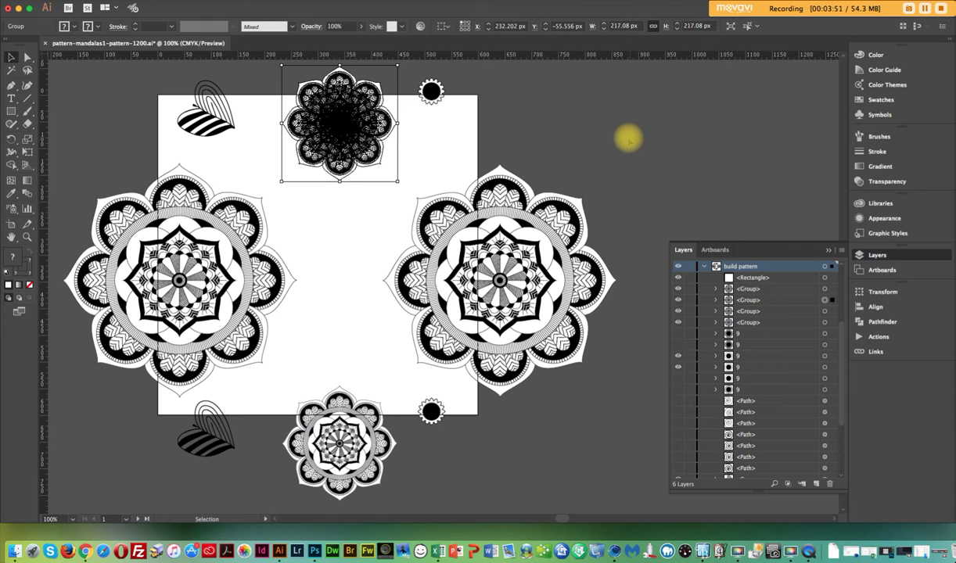
pyautogui.click(85, 2)
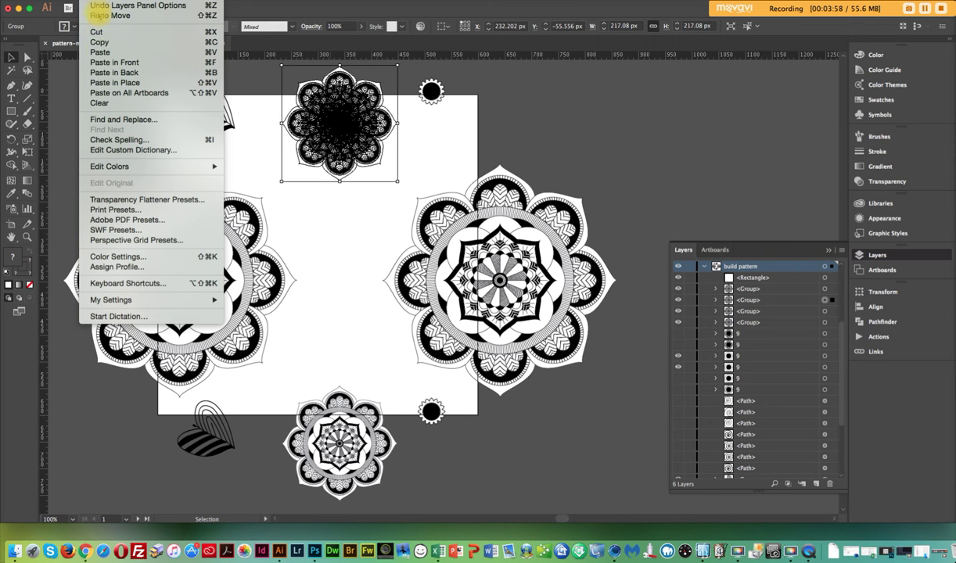
pyautogui.click(622, 124)
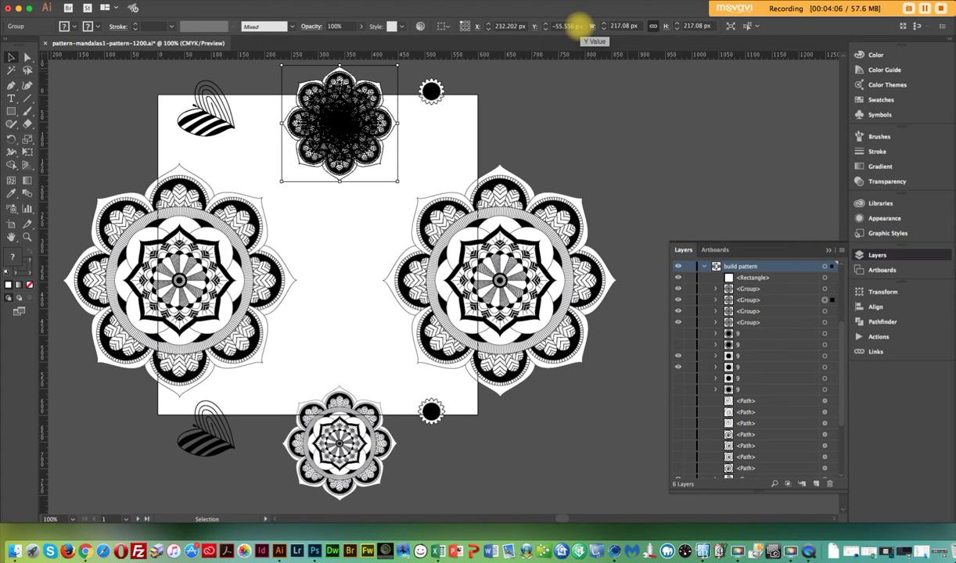
pyautogui.click(580, 25)
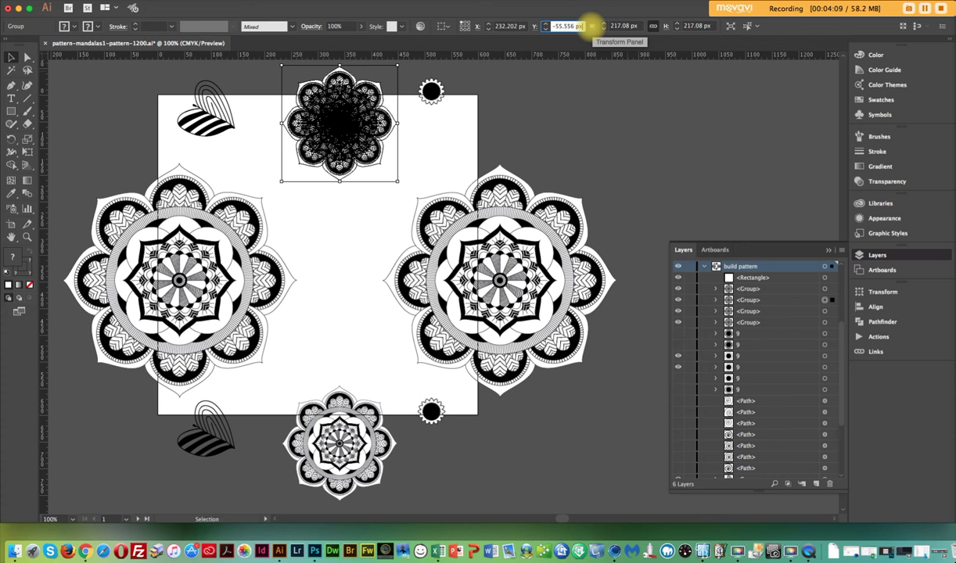
pyautogui.press('Right')
pyautogui.write('+600px')
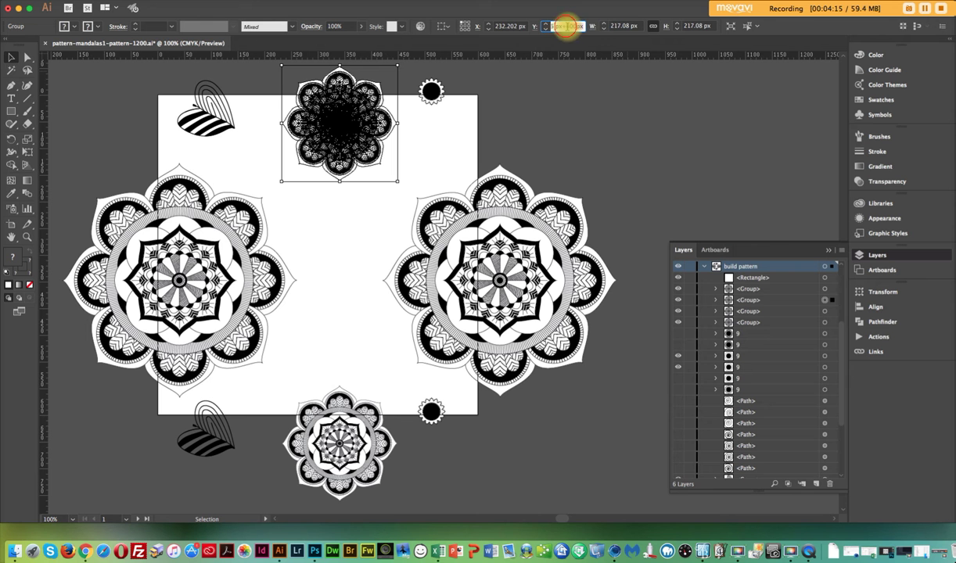
pyautogui.press('BackSpace')
pyautogui.press('BackSpace')
pyautogui.press('BackSpace')
pyautogui.press('BackSpace')
pyautogui.press('BackSpace')
pyautogui.press('BackSpace')
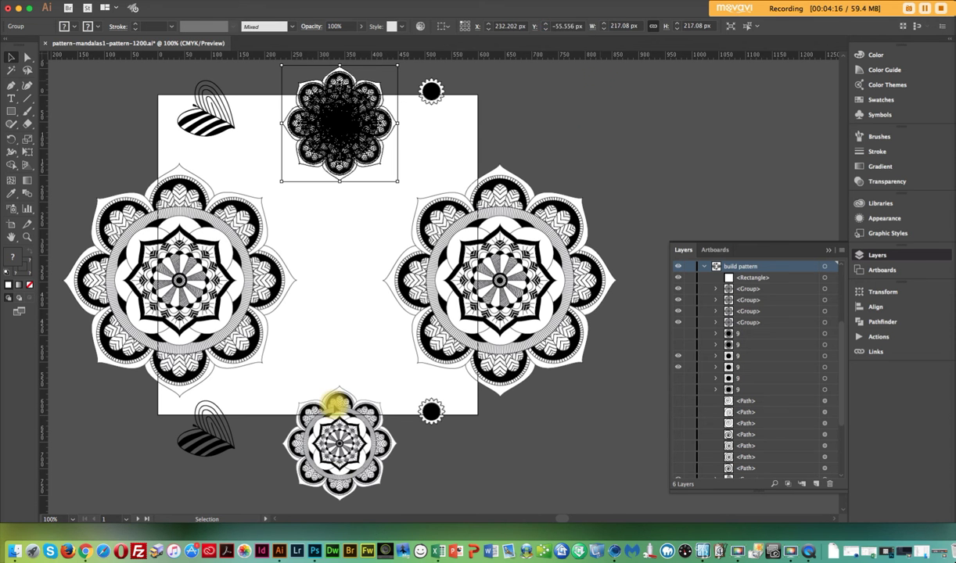
pyautogui.click(335, 452)
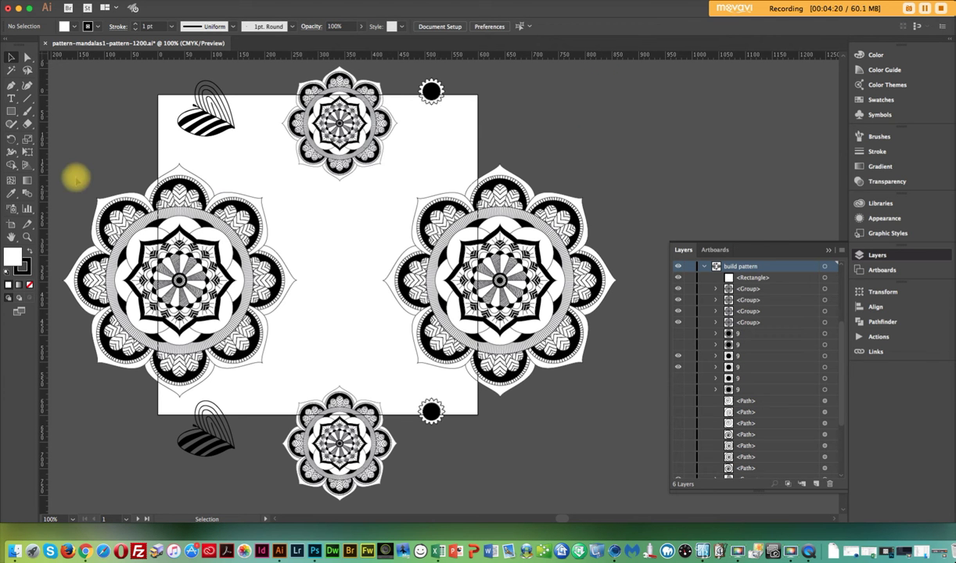
# - Delete the duplicate group stacked over the left-edge mandala
pyautogui.moveTo(76, 176); pyautogui.dragTo(130, 388)
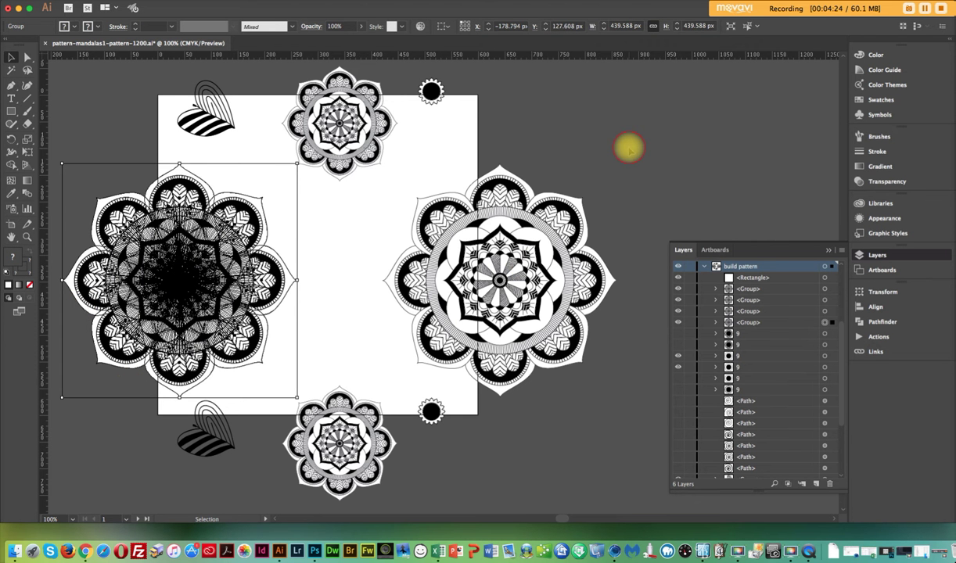
pyautogui.press('Delete')
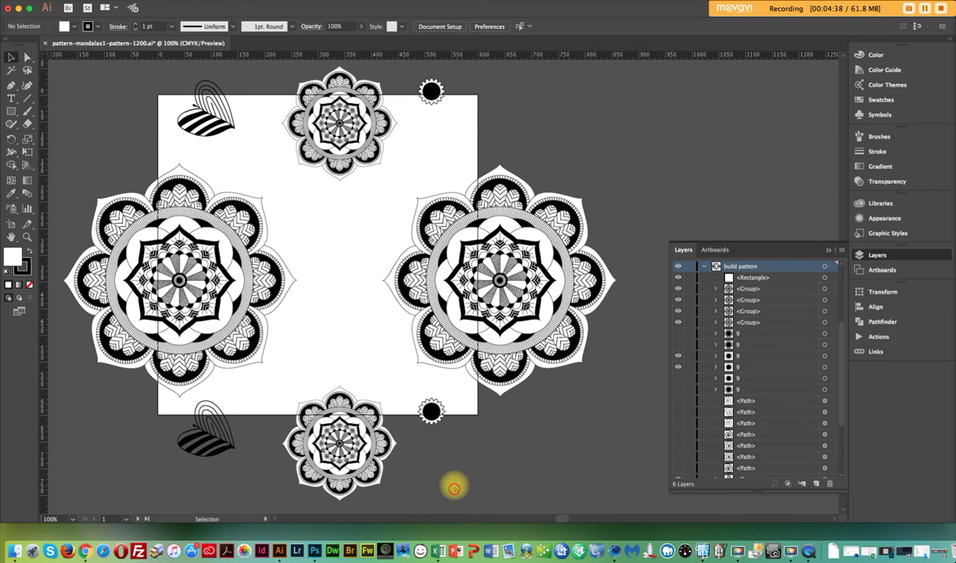
pyautogui.press('a')
pyautogui.press('v')
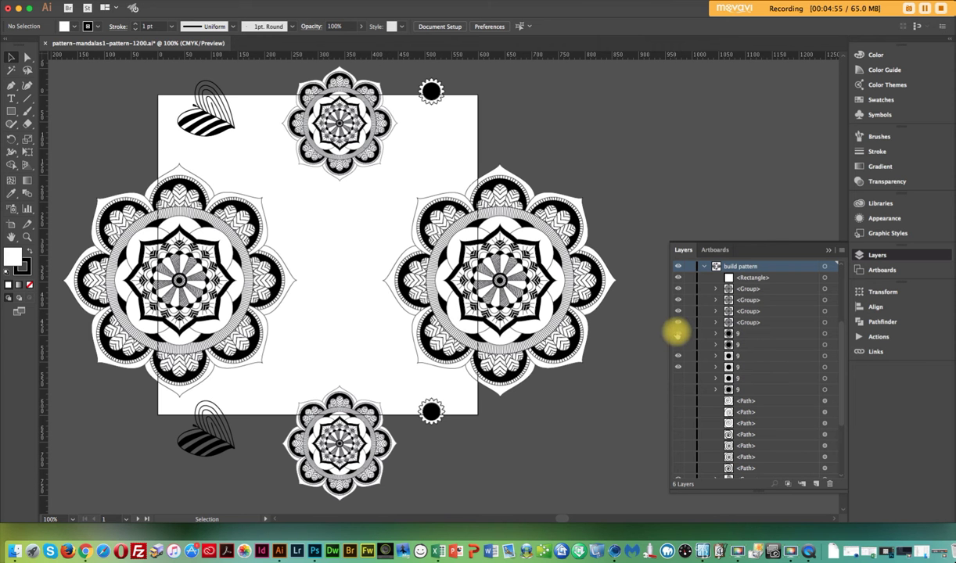
# - Make the six hidden small black circles visible in the Layers panel
pyautogui.click(678, 333)
pyautogui.click(679, 344)
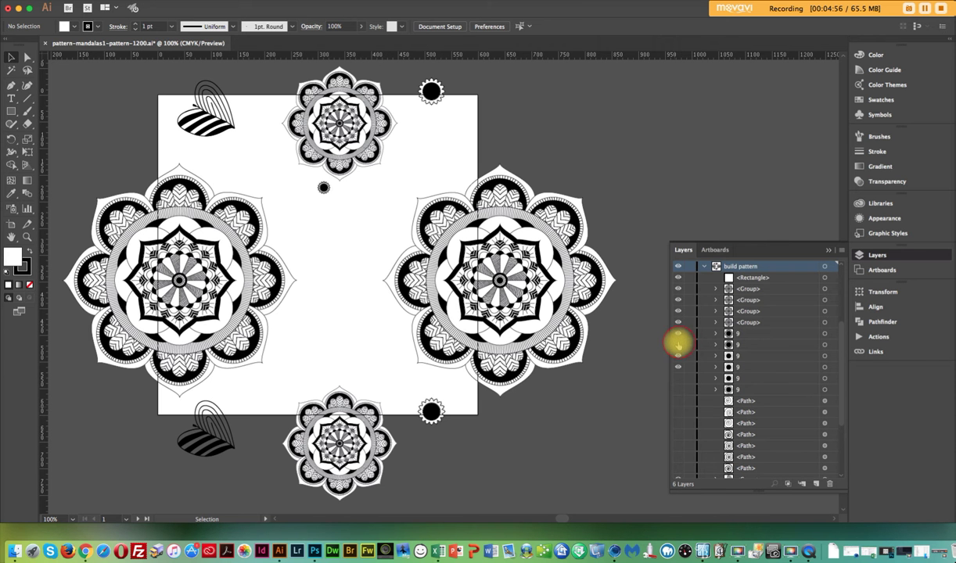
pyautogui.click(679, 356)
pyautogui.click(679, 367)
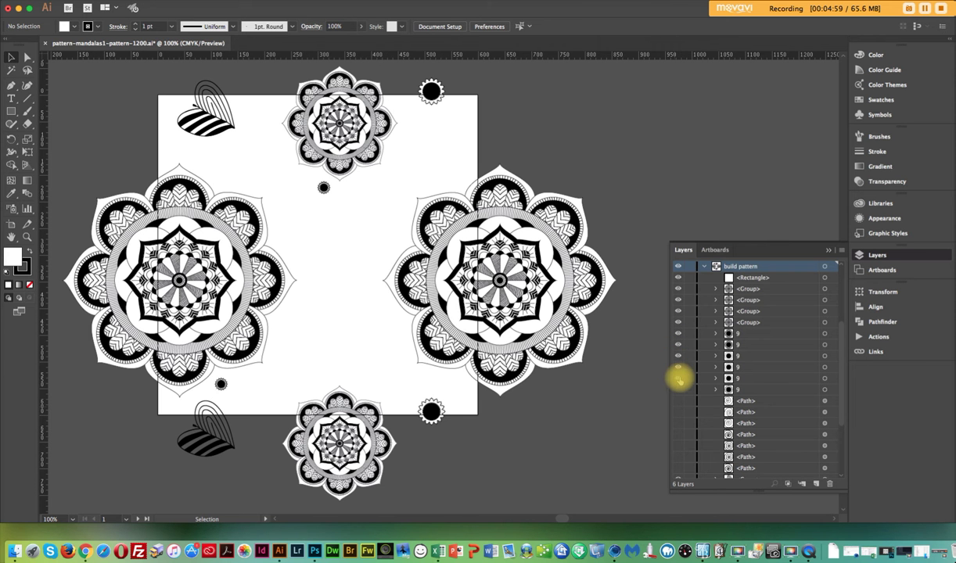
pyautogui.click(679, 379)
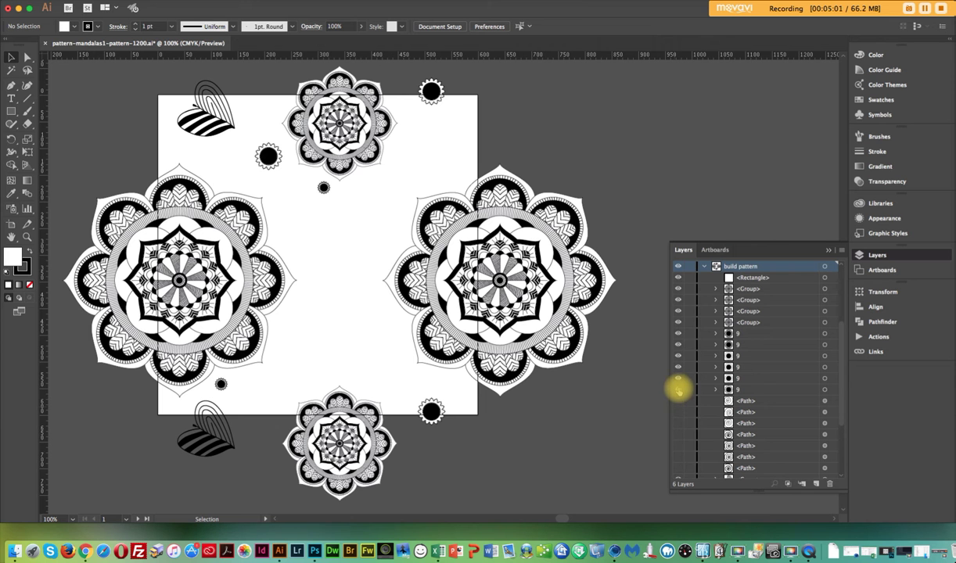
pyautogui.click(678, 390)
# - Make the seven hidden spirals visible, including the large one near the top right
pyautogui.click(678, 401)
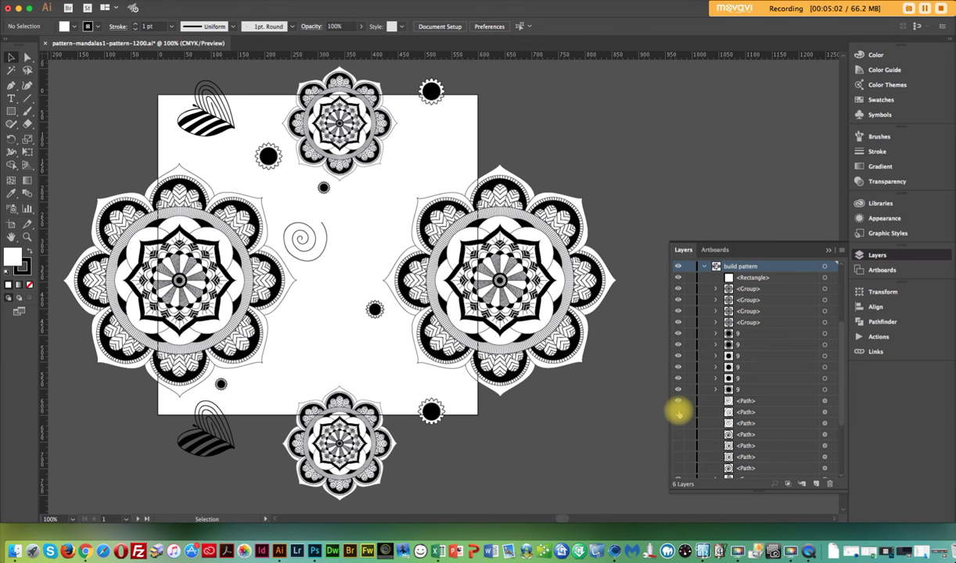
pyautogui.click(678, 413)
pyautogui.click(678, 423)
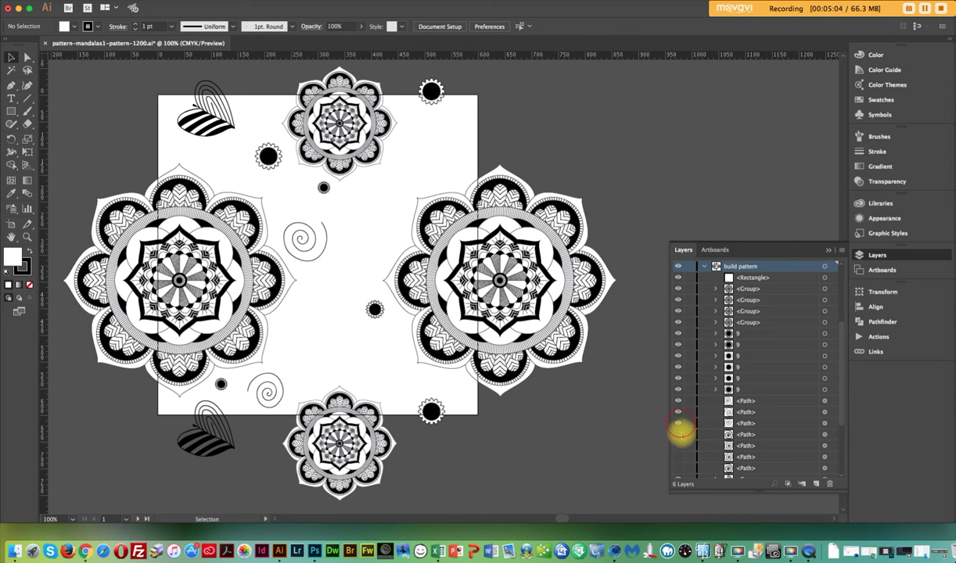
pyautogui.click(679, 435)
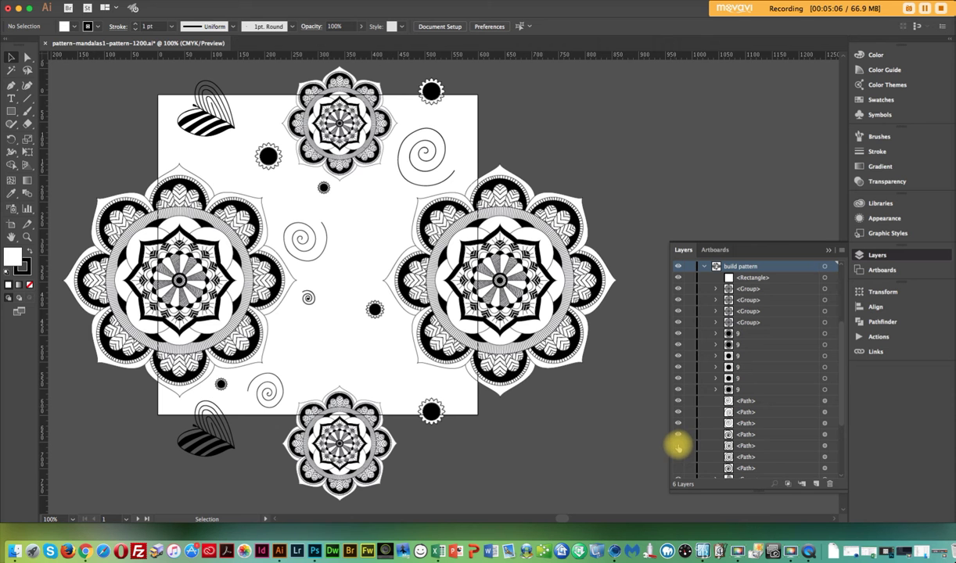
pyautogui.click(679, 447)
pyautogui.click(678, 457)
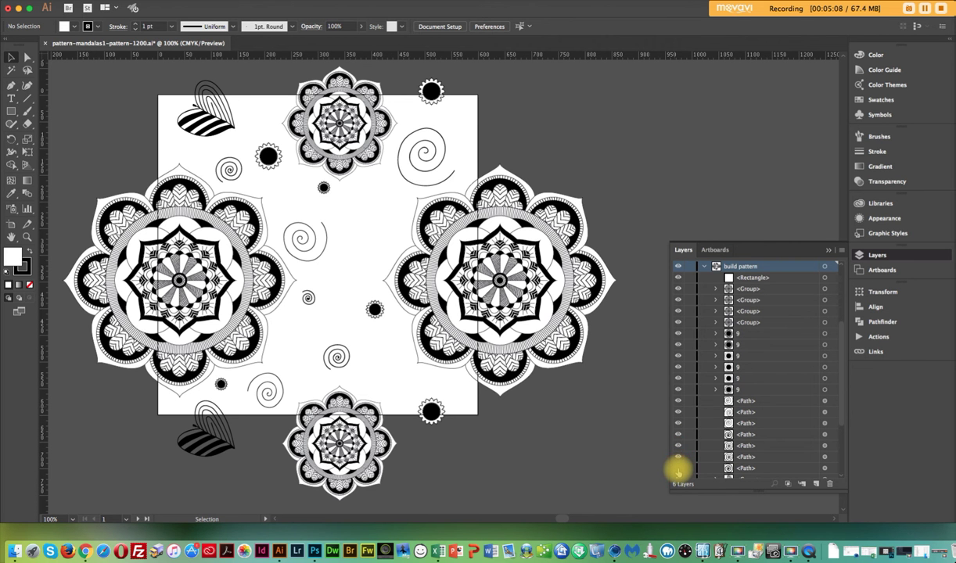
pyautogui.click(678, 468)
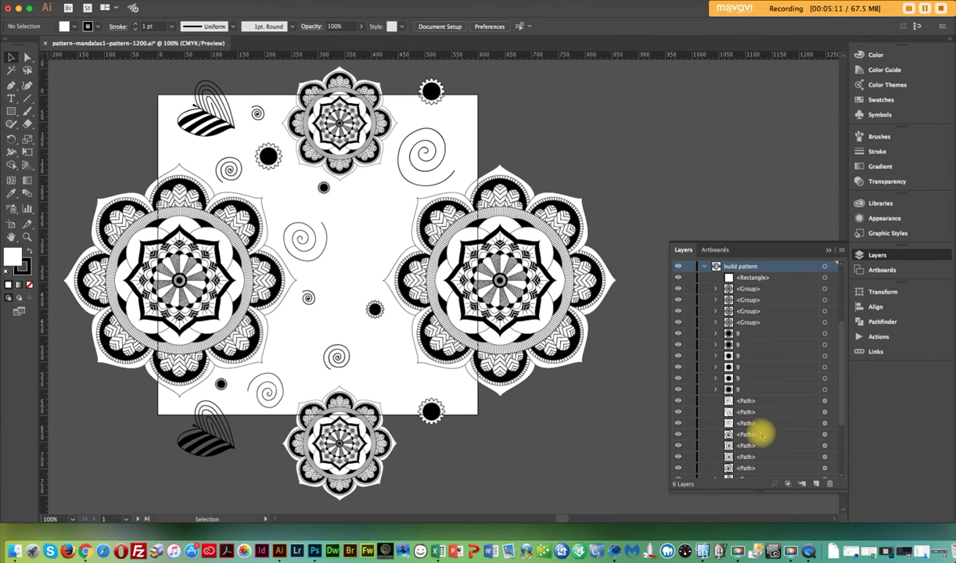
# - Make the hidden striped heart, striped leaf and small striped hearts visible
pyautogui.scroll(-5, 761, 434)
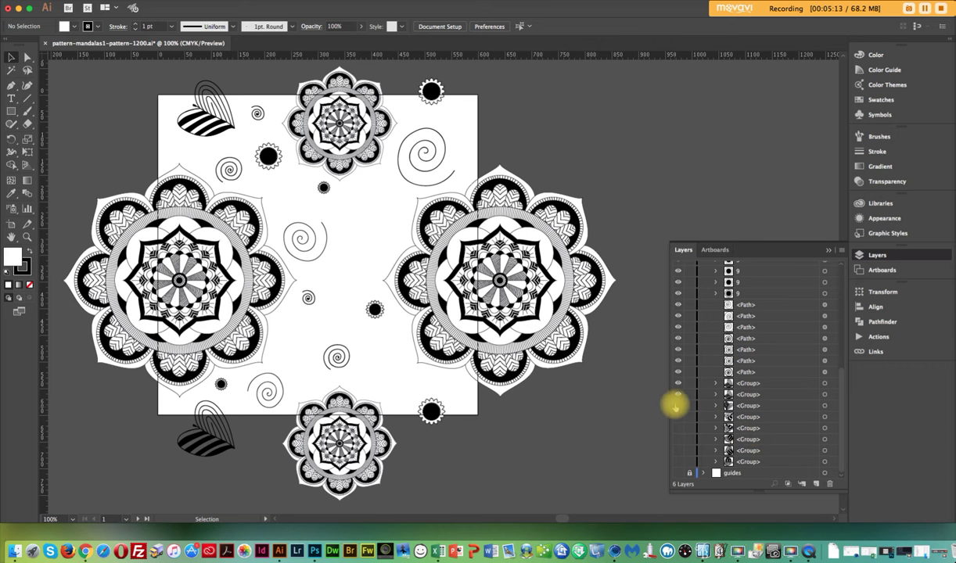
pyautogui.click(677, 417)
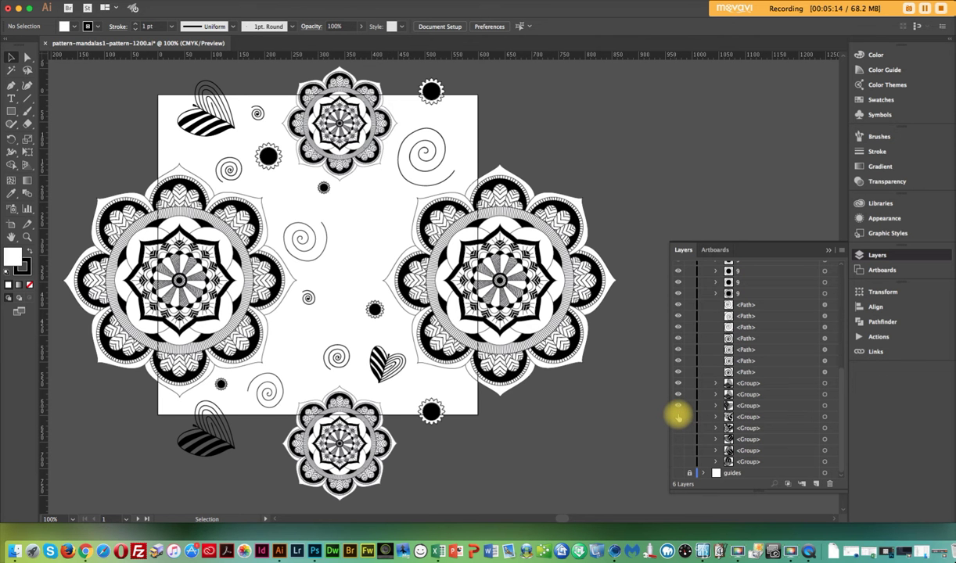
pyautogui.click(679, 421)
pyautogui.click(678, 427)
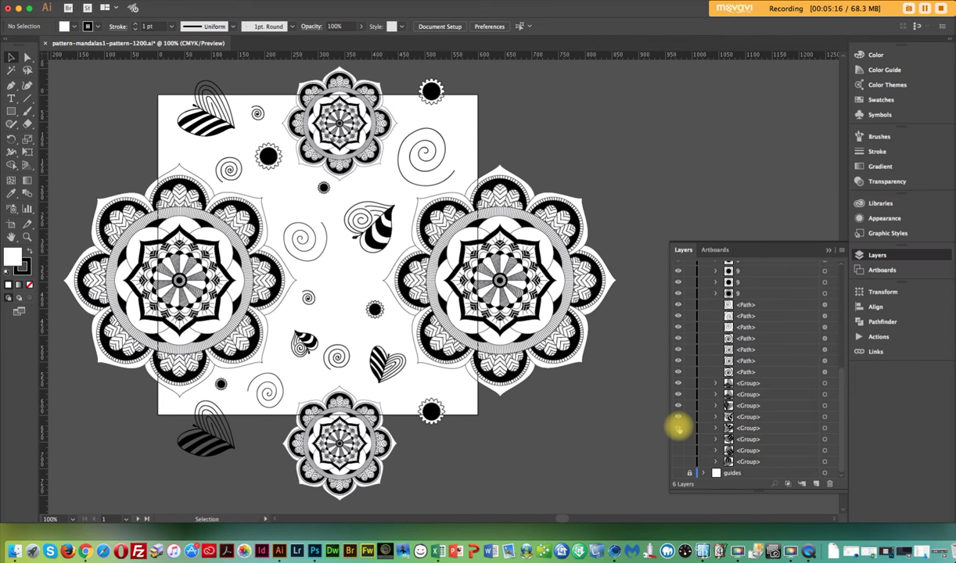
pyautogui.click(679, 439)
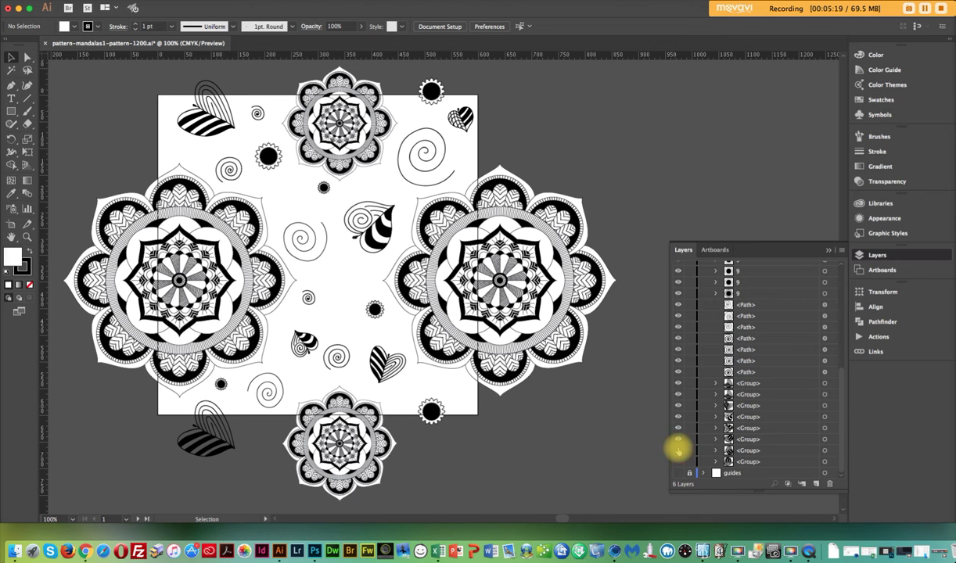
pyautogui.click(679, 450)
pyautogui.click(677, 462)
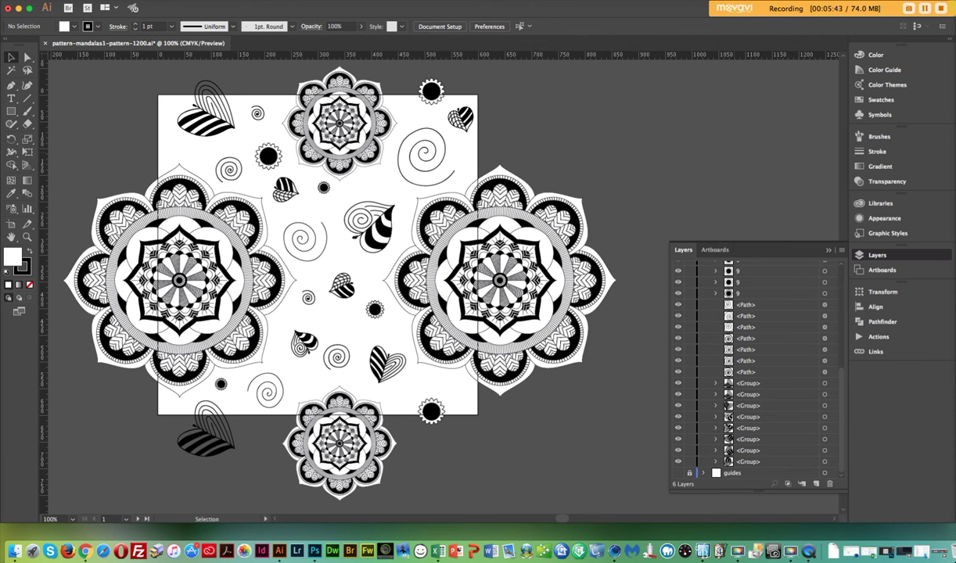
pyautogui.click(923, 8)
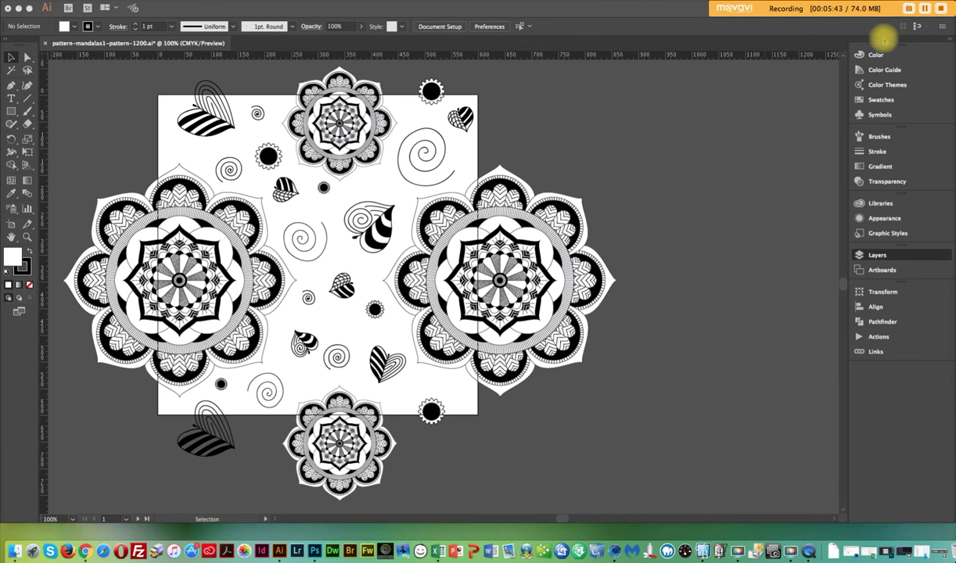
pyautogui.click(680, 215)
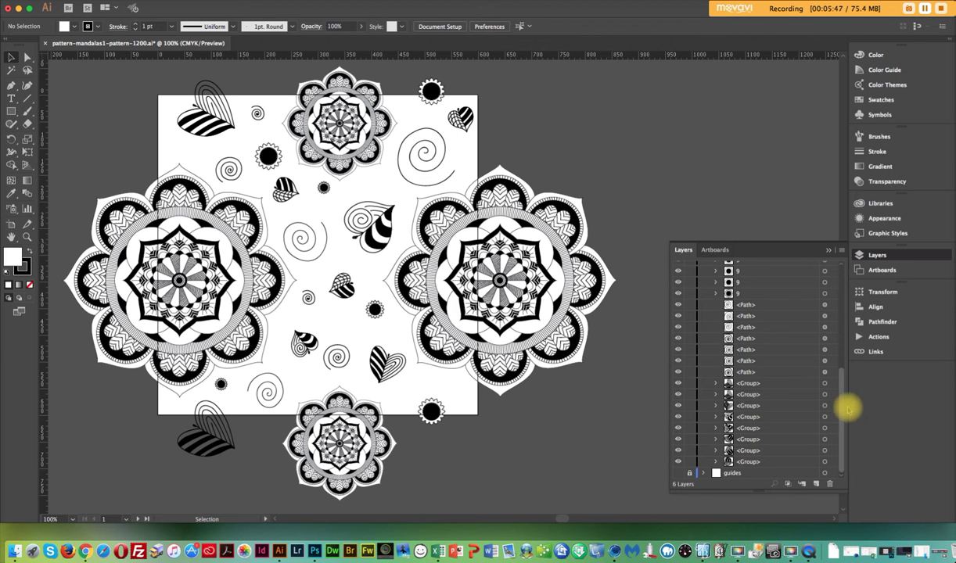
# - Select the 600 × 600 px tile rectangle in Layers and set its fill and stroke to None
pyautogui.moveTo(843, 405); pyautogui.dragTo(837, 361)
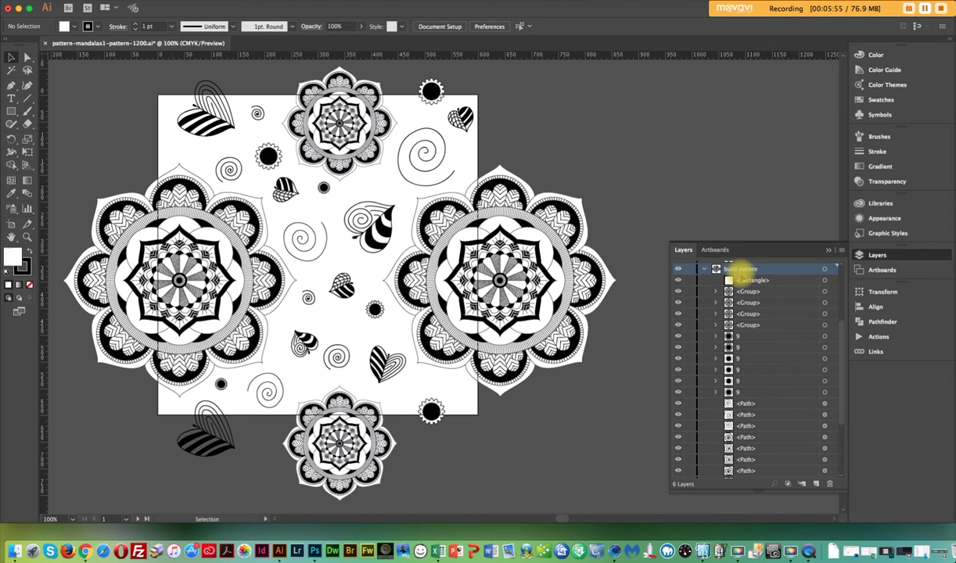
pyautogui.click(749, 280)
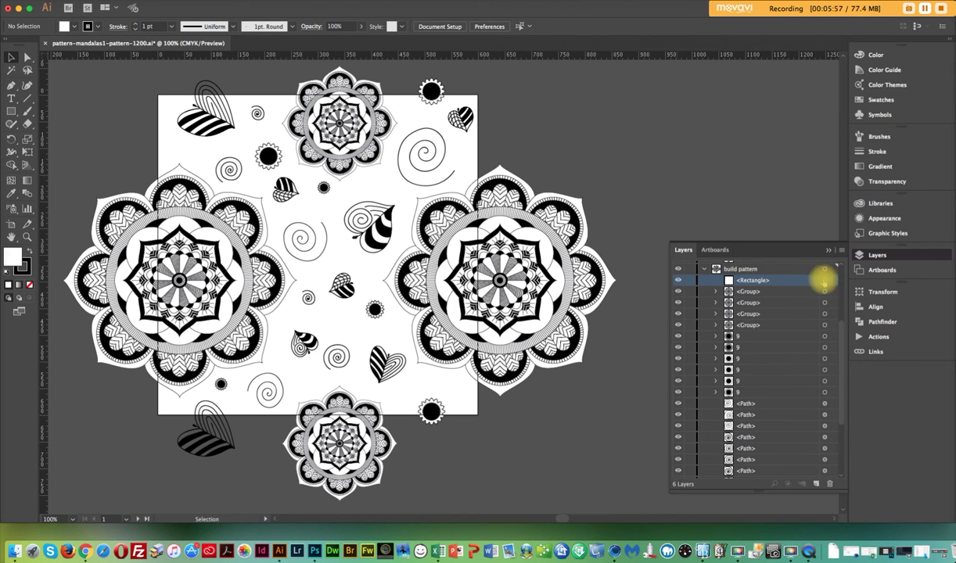
pyautogui.click(826, 281)
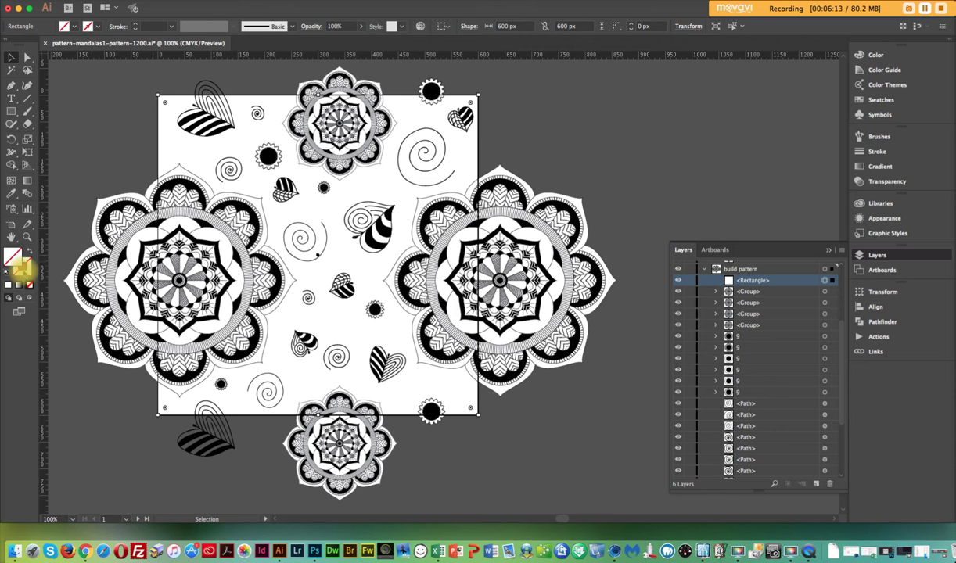
pyautogui.click(23, 267)
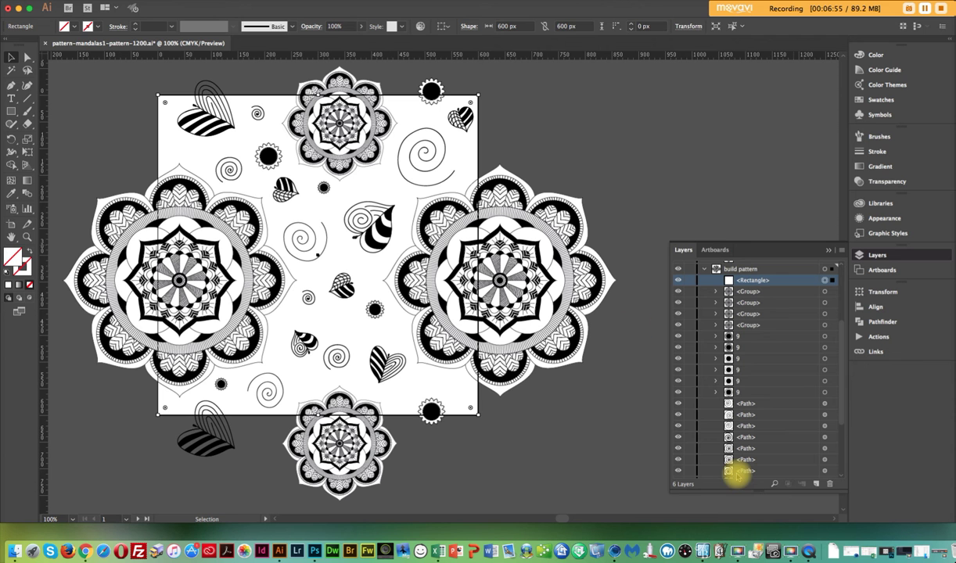
pyautogui.click(678, 136)
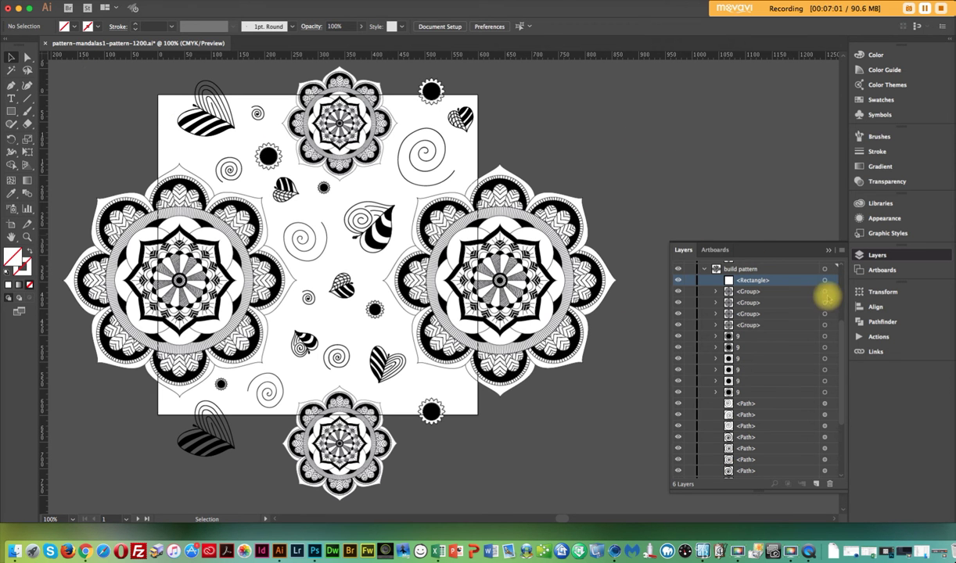
# - Select all tile artwork with the rectangle and apply Object > Clipping Mask > Make
pyautogui.click(825, 280)
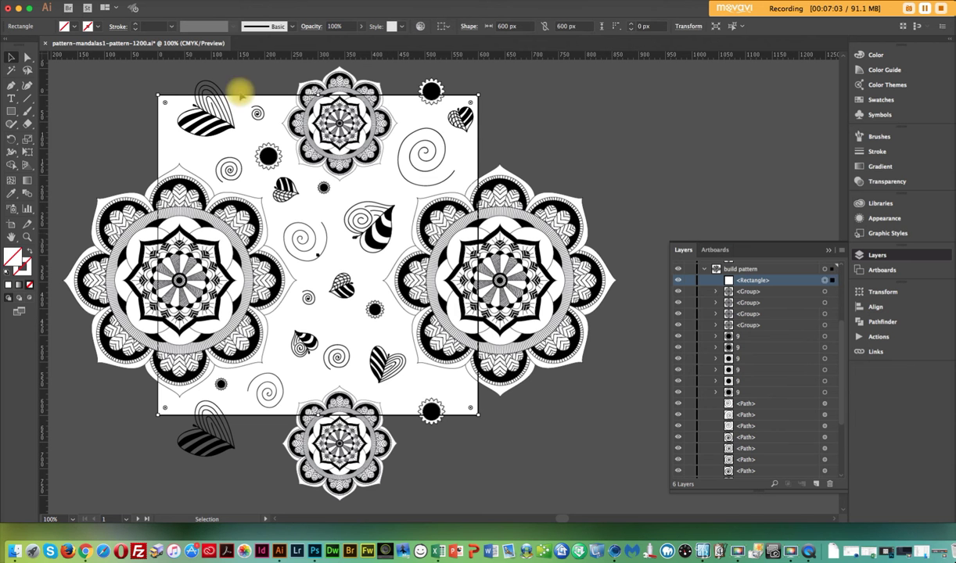
pyautogui.moveTo(76, 78); pyautogui.dragTo(567, 426)
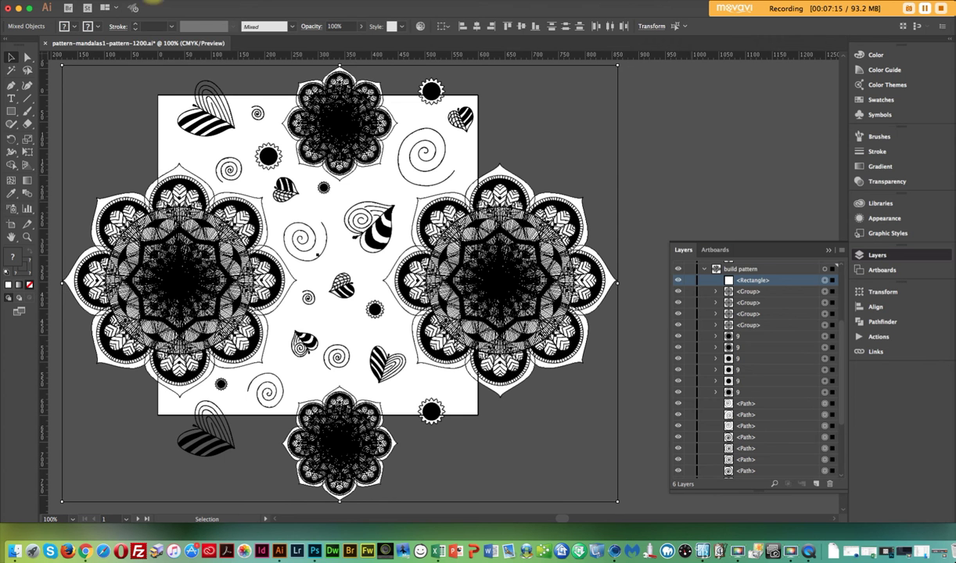
pyautogui.click(114, 2)
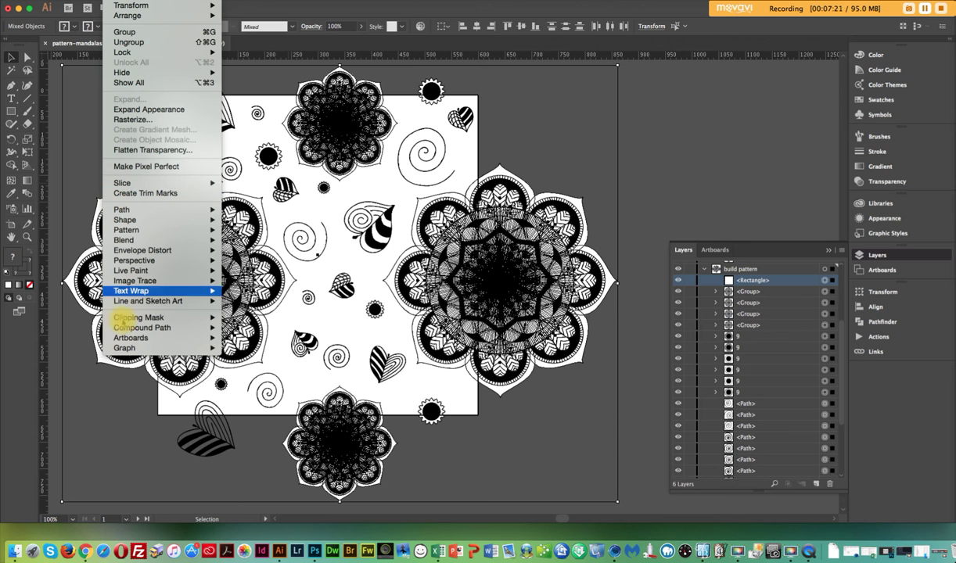
pyautogui.moveTo(123, 318)
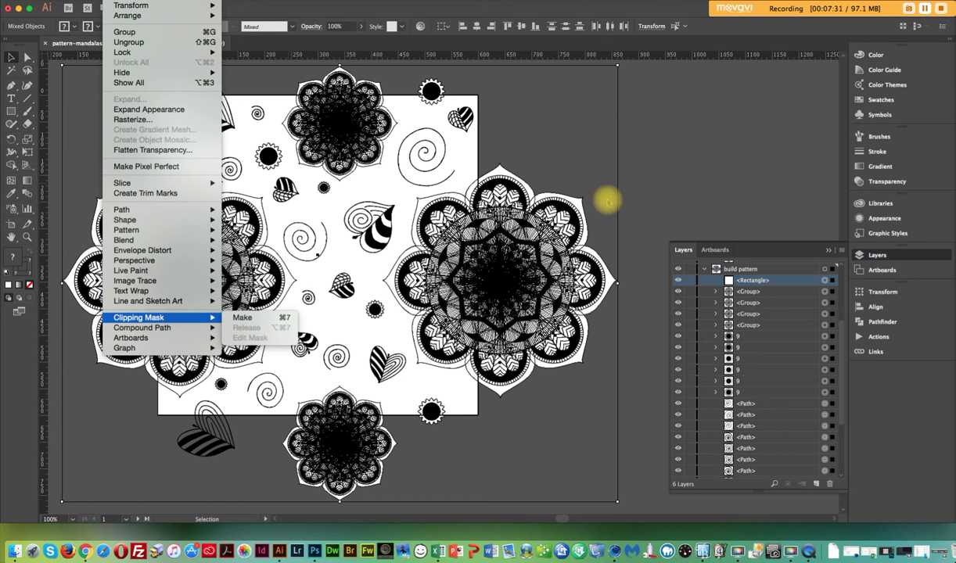
pyautogui.click(239, 317)
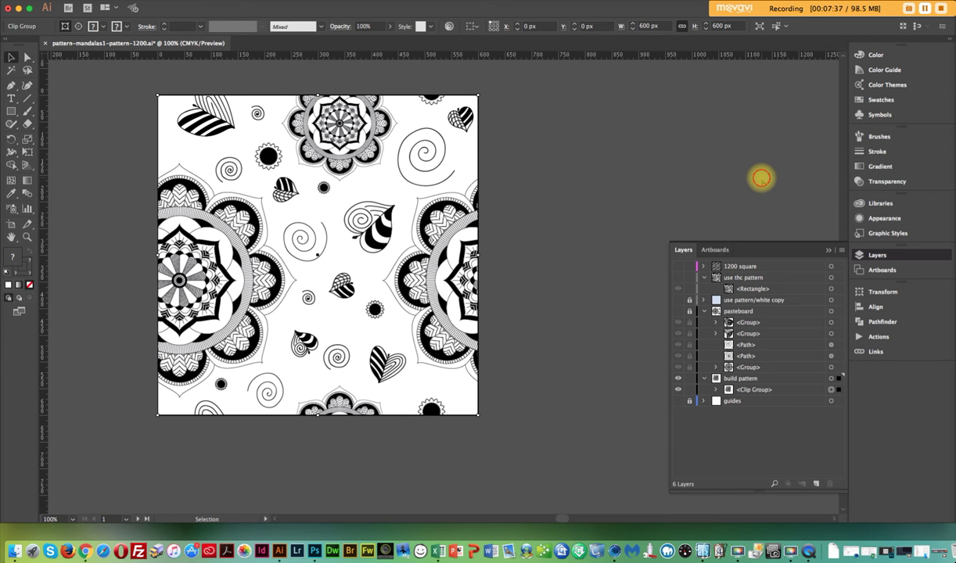
pyautogui.click(762, 180)
# - Save pattern-mandalas1-pattern-1200.ai and select the Clip Group row in the Layers panel
pyautogui.press('a')
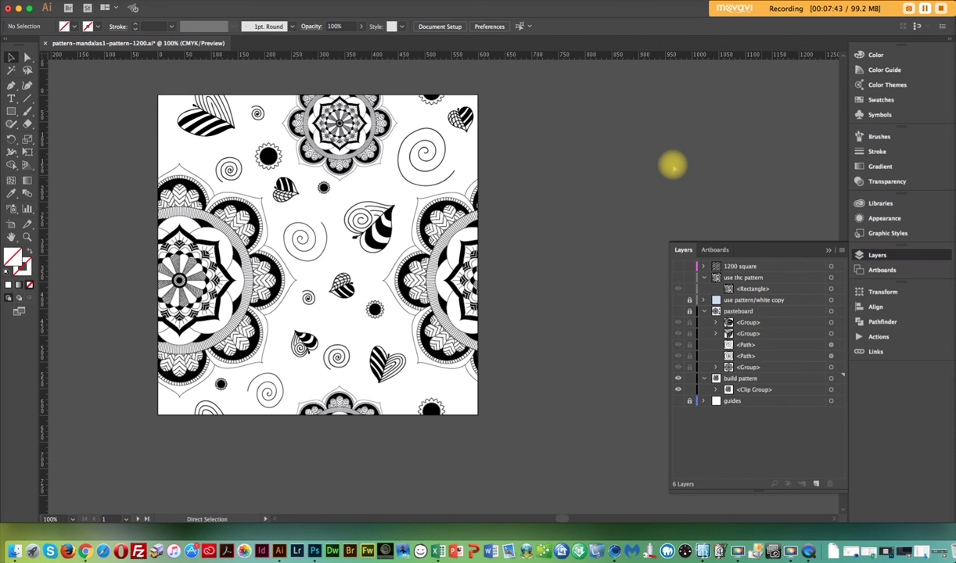
pyautogui.press('super+s')
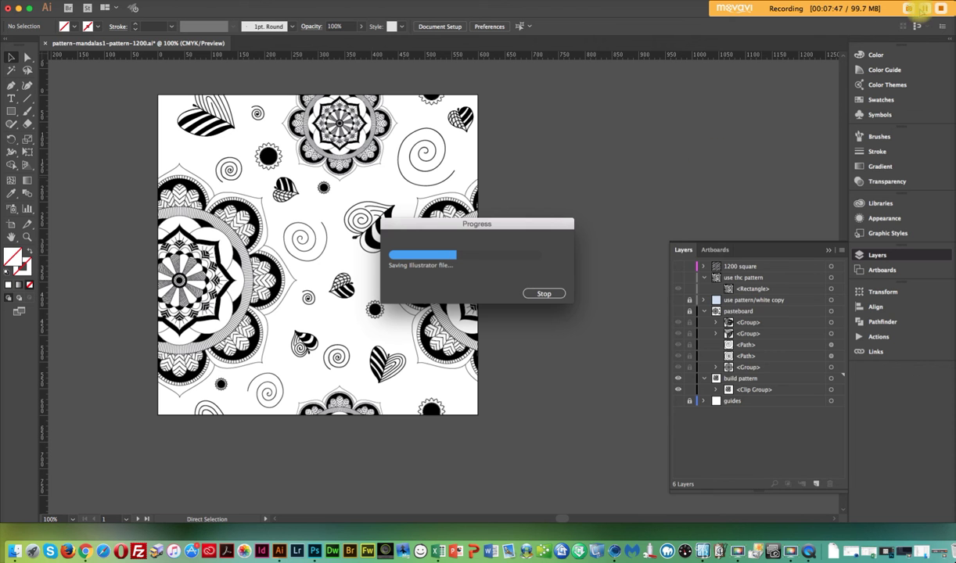
pyautogui.click(926, 7)
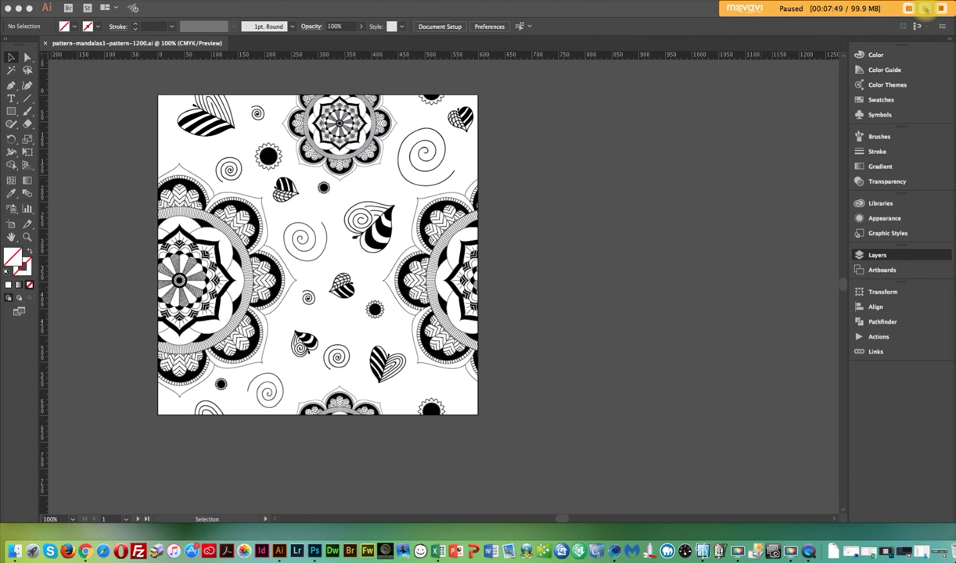
pyautogui.click(925, 8)
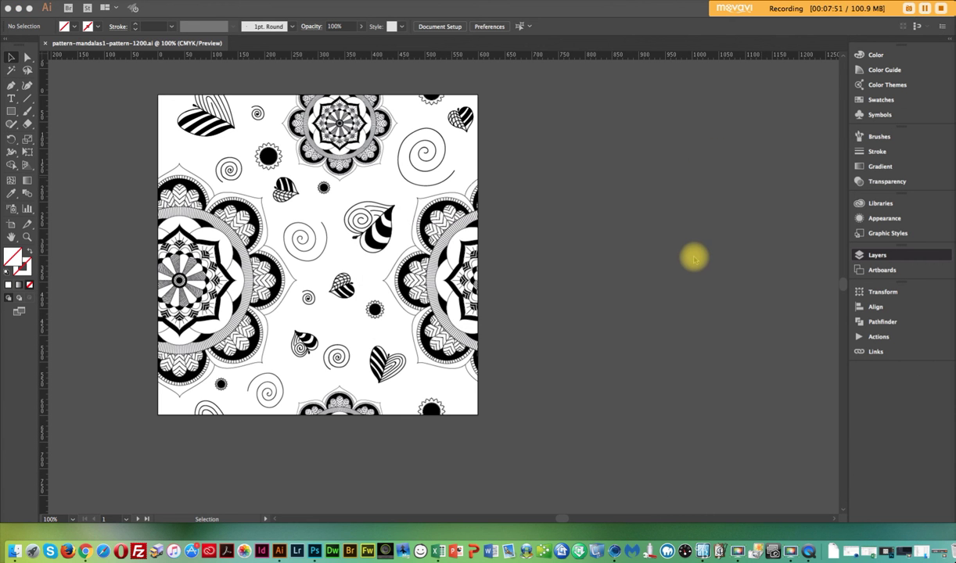
pyautogui.click(694, 256)
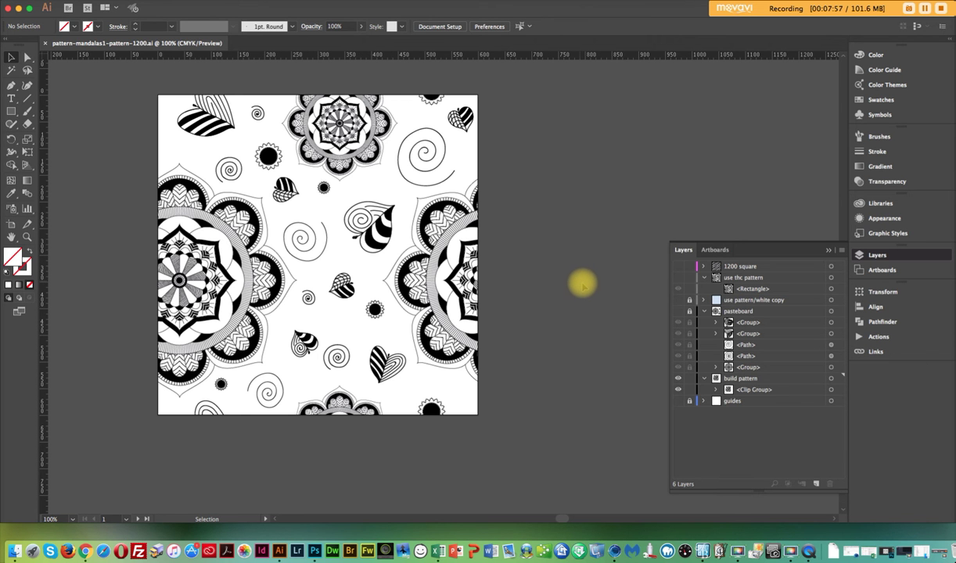
pyautogui.click(754, 390)
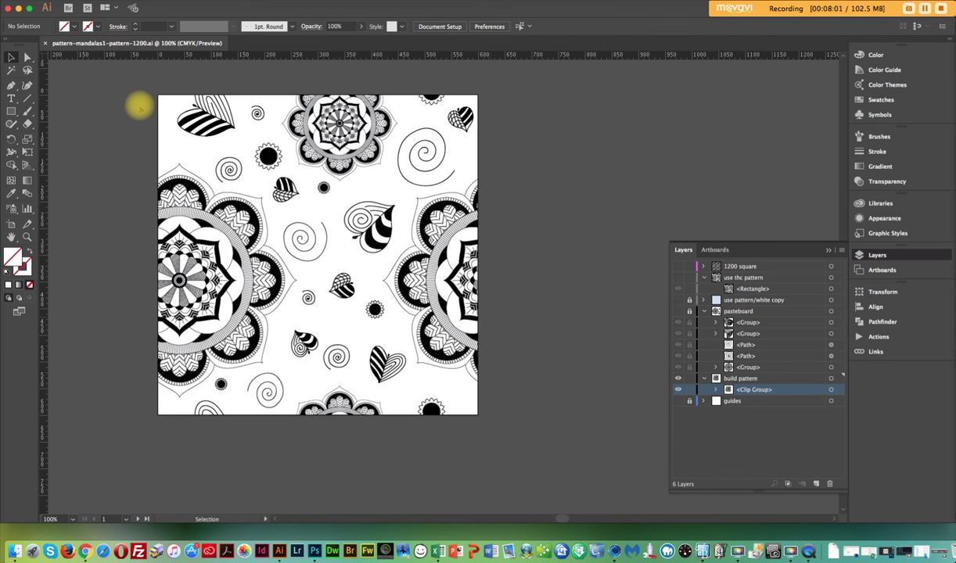
# - Drag the selected clipped mandala tile into the Swatches panel as a new pattern swatch
pyautogui.click(133, 79)
pyautogui.moveTo(135, 114); pyautogui.dragTo(509, 421)
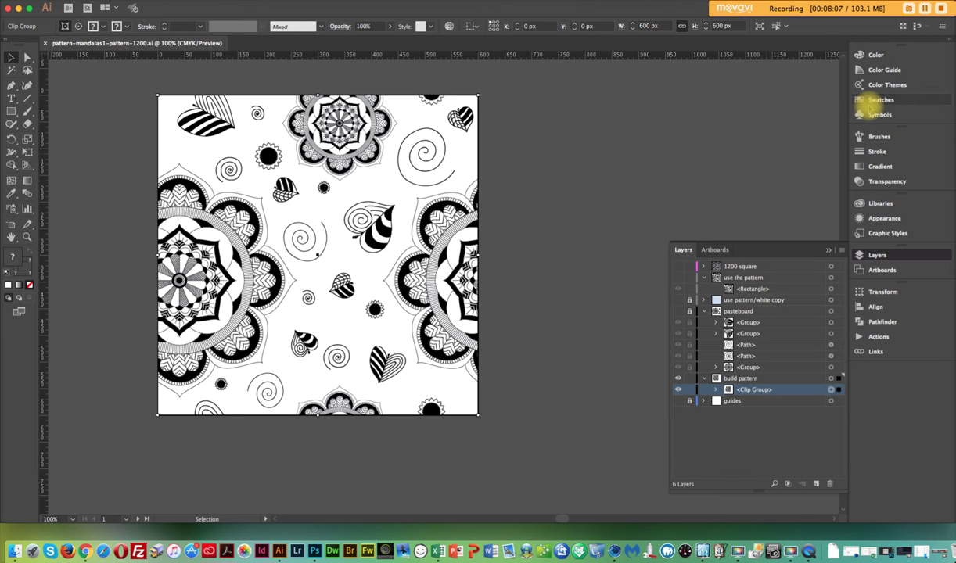
pyautogui.click(875, 107)
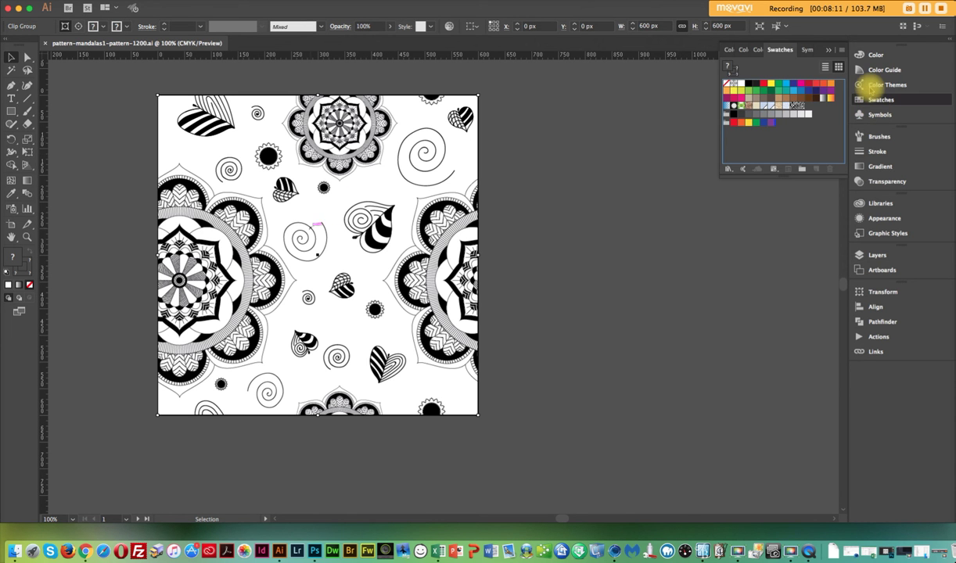
pyautogui.moveTo(265, 262); pyautogui.dragTo(835, 119)
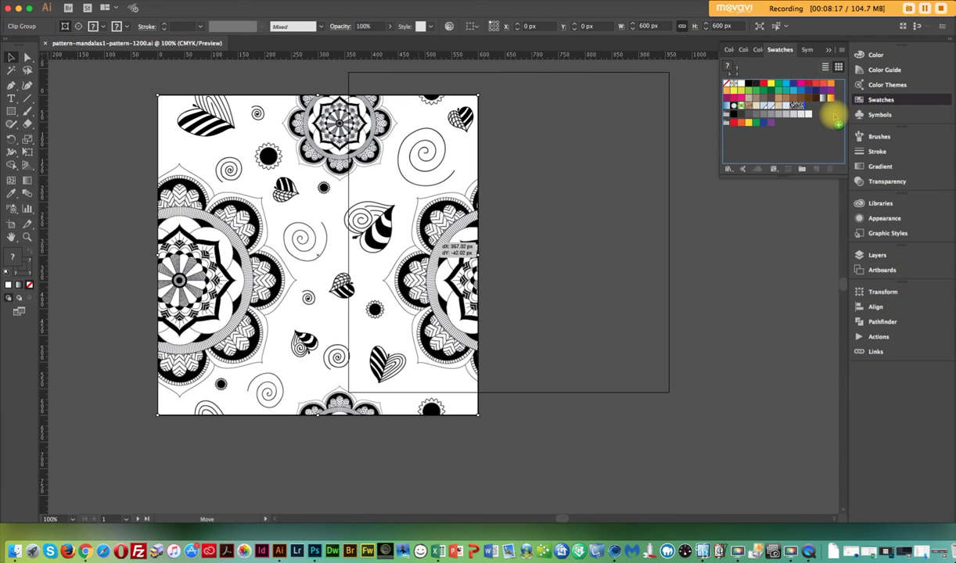
pyautogui.moveTo(836, 119); pyautogui.dragTo(808, 110)
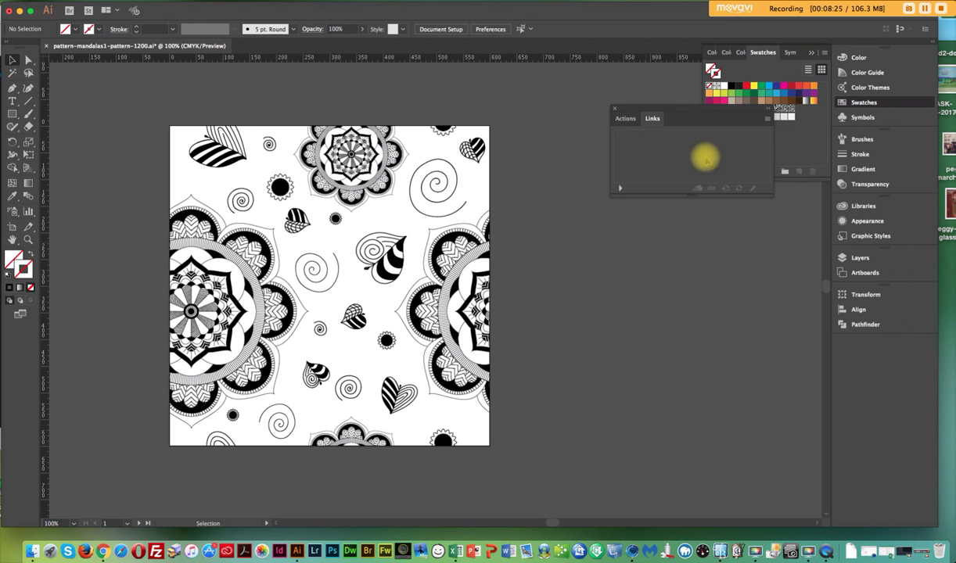
pyautogui.moveTo(623, 107); pyautogui.dragTo(875, 359)
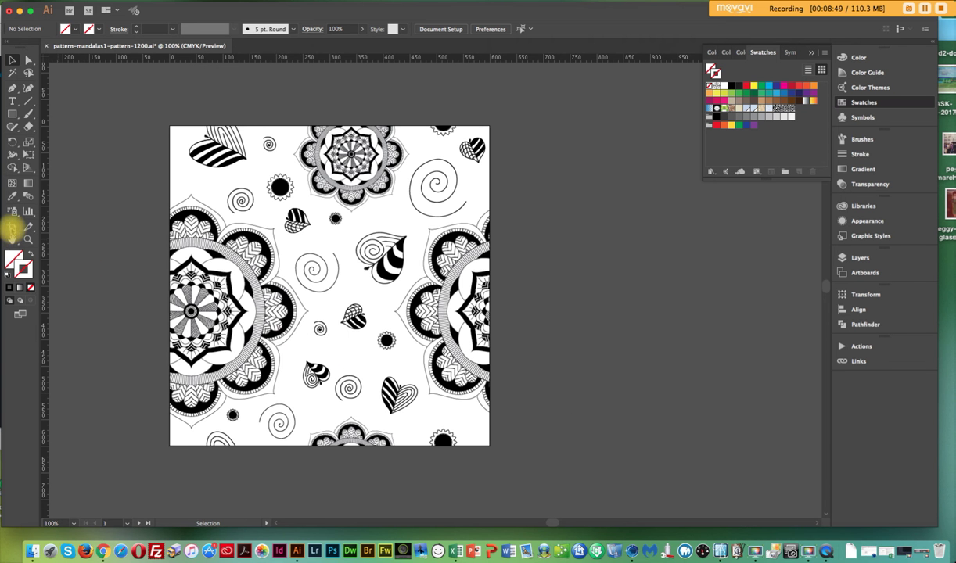
# - With the Artboard tool at 50% zoom, drag 1200 px Artboard 2 beside Artboard 1
pyautogui.click(13, 227)
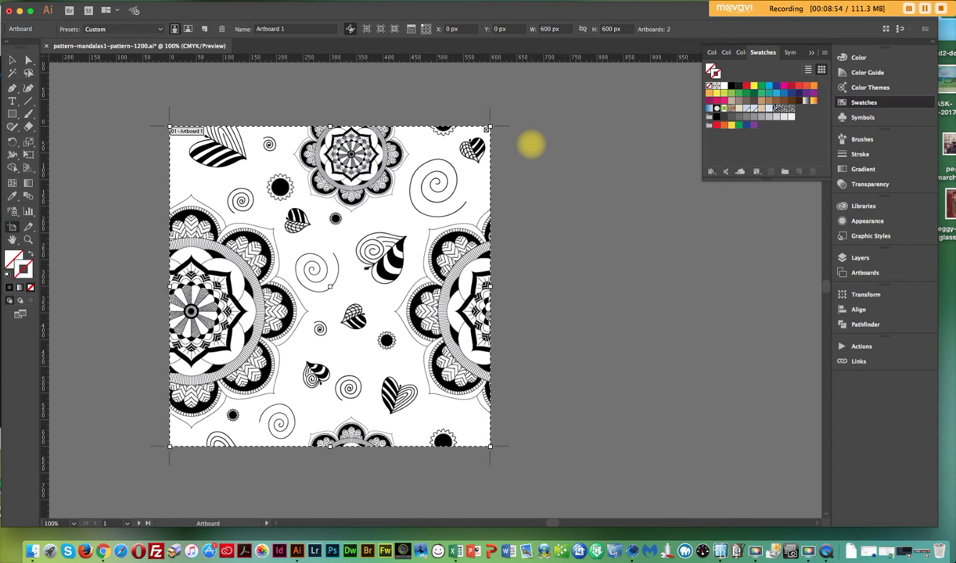
pyautogui.click(13, 59)
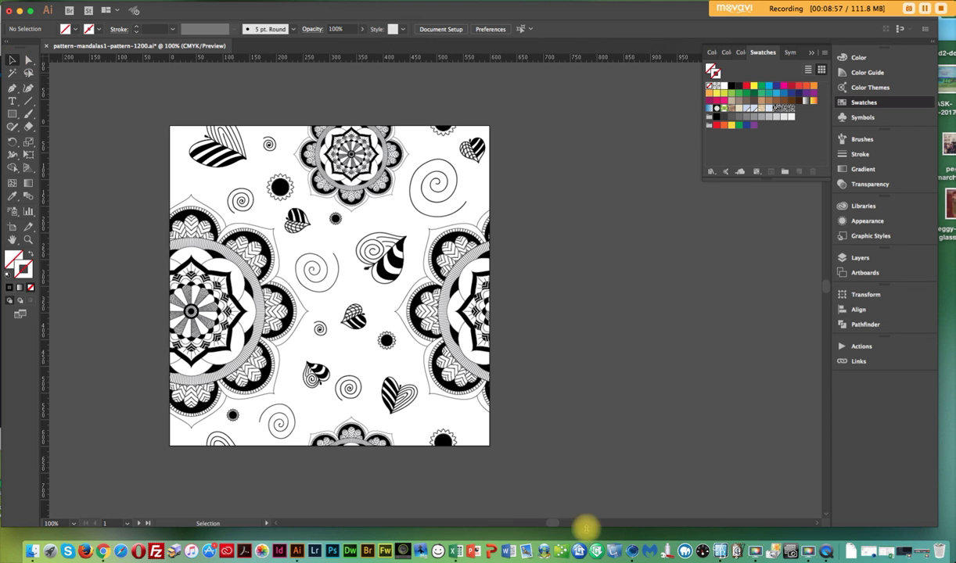
pyautogui.moveTo(552, 526); pyautogui.dragTo(639, 522)
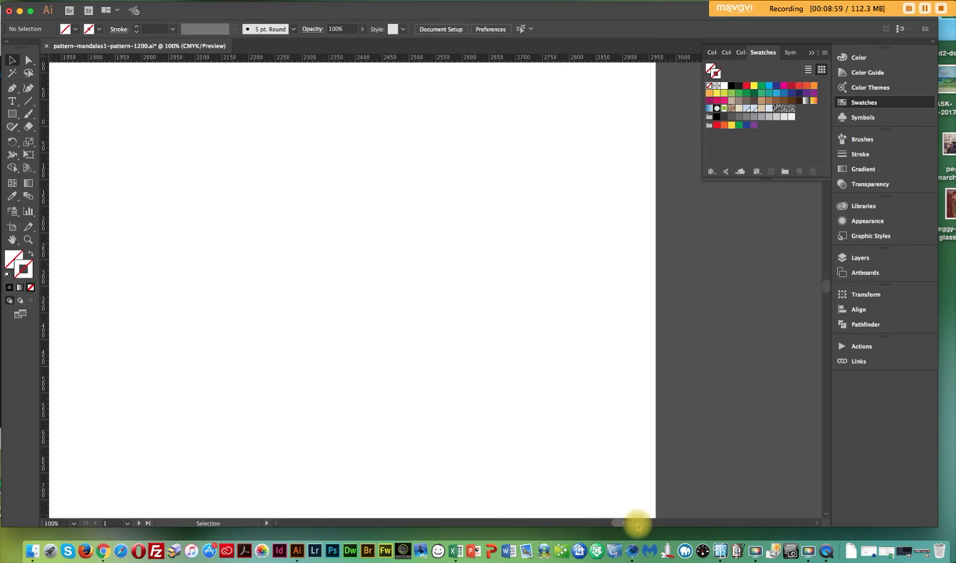
pyautogui.click(12, 226)
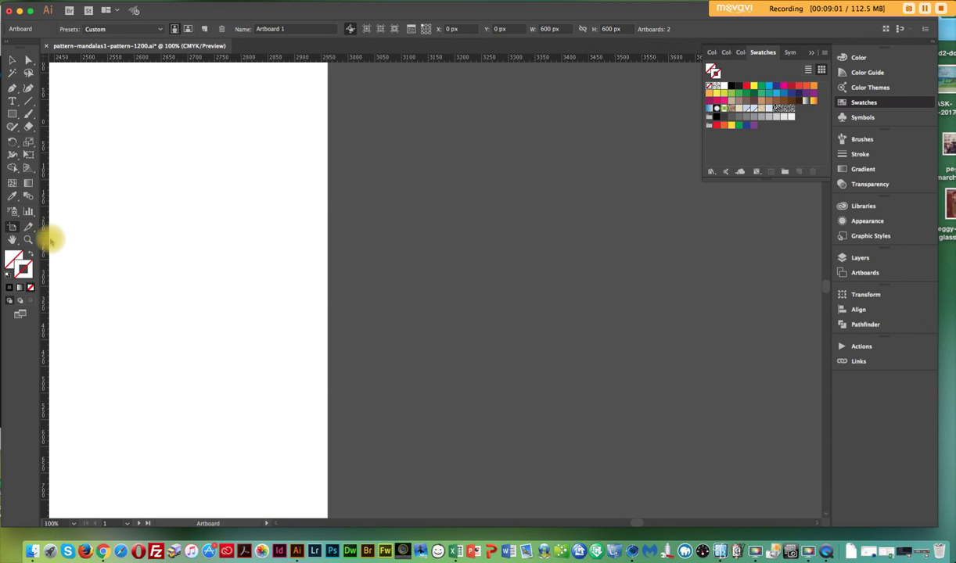
pyautogui.press('super+minus')
pyautogui.press('super+minus')
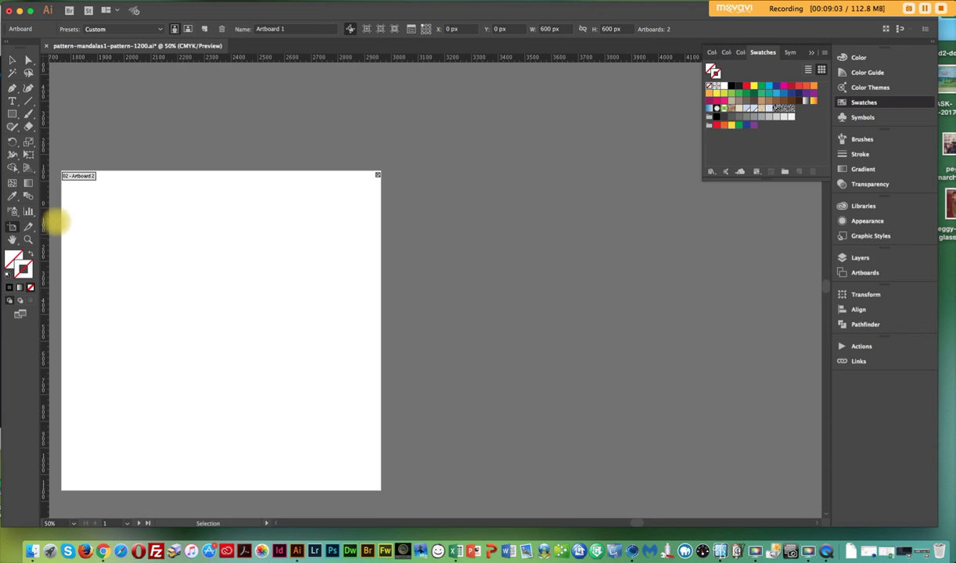
pyautogui.moveTo(442, 209); pyautogui.dragTo(453, 209)
pyautogui.hscroll(-10, 453, 209)
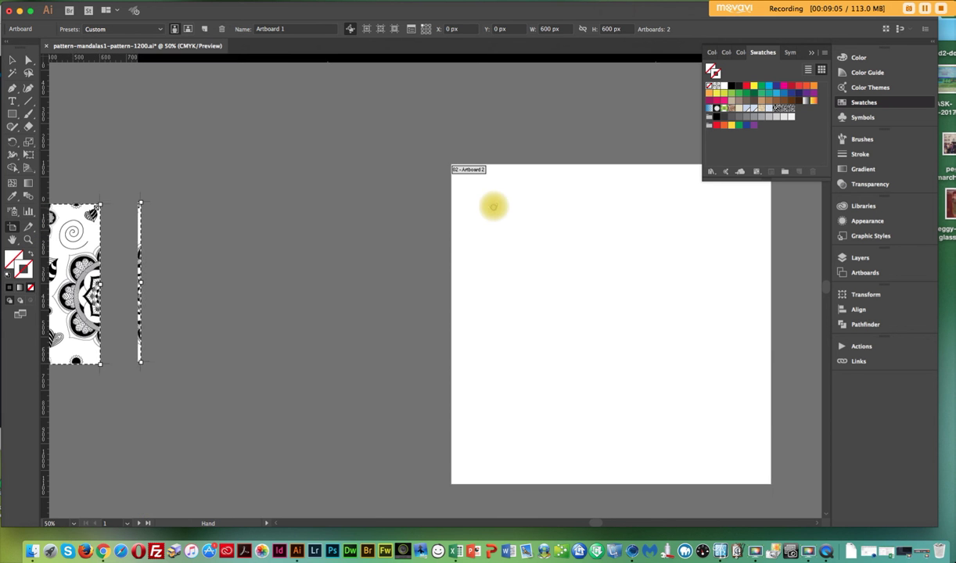
pyautogui.click(532, 195)
pyautogui.moveTo(294, 222); pyautogui.dragTo(233, 251)
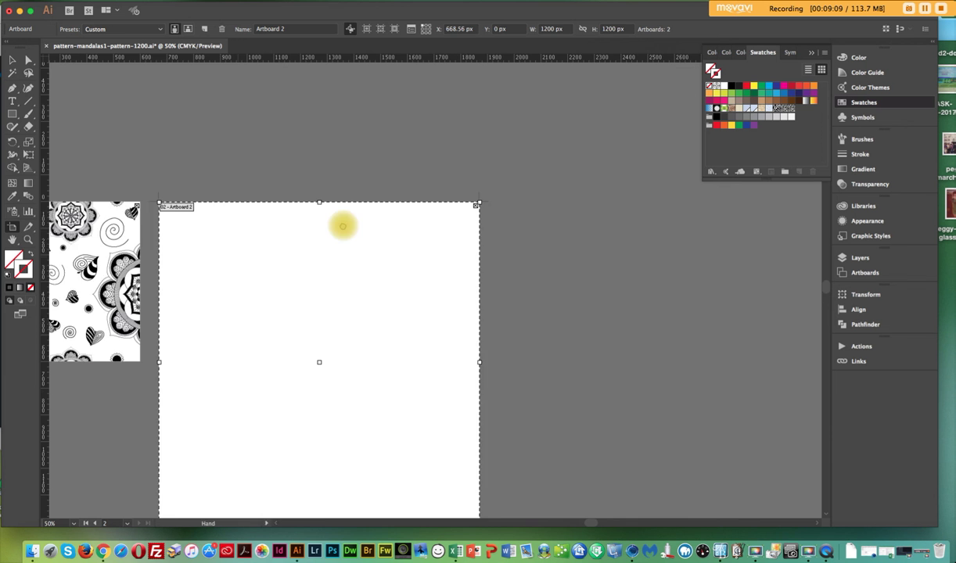
pyautogui.hscroll(-6, 470, 192)
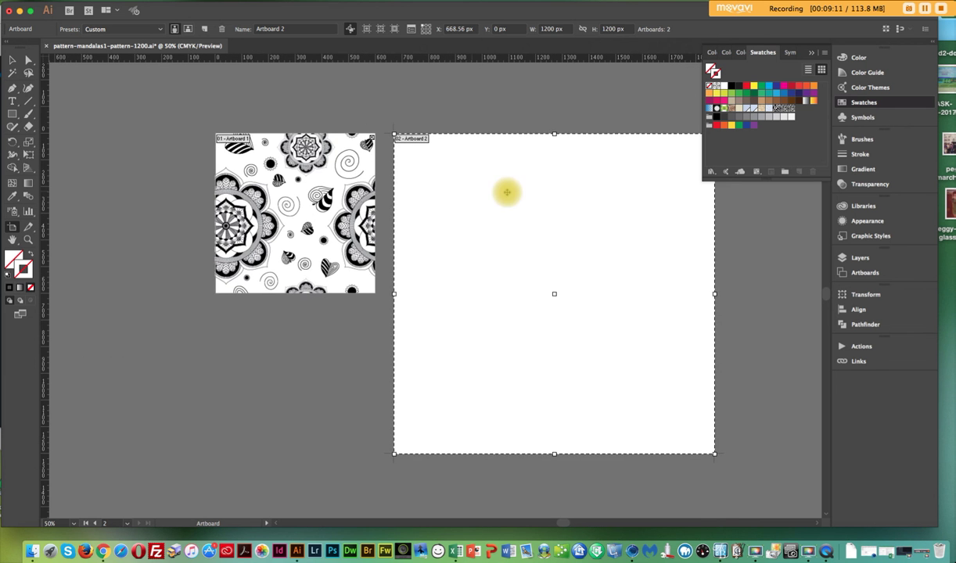
pyautogui.hscroll(2, 468, 195)
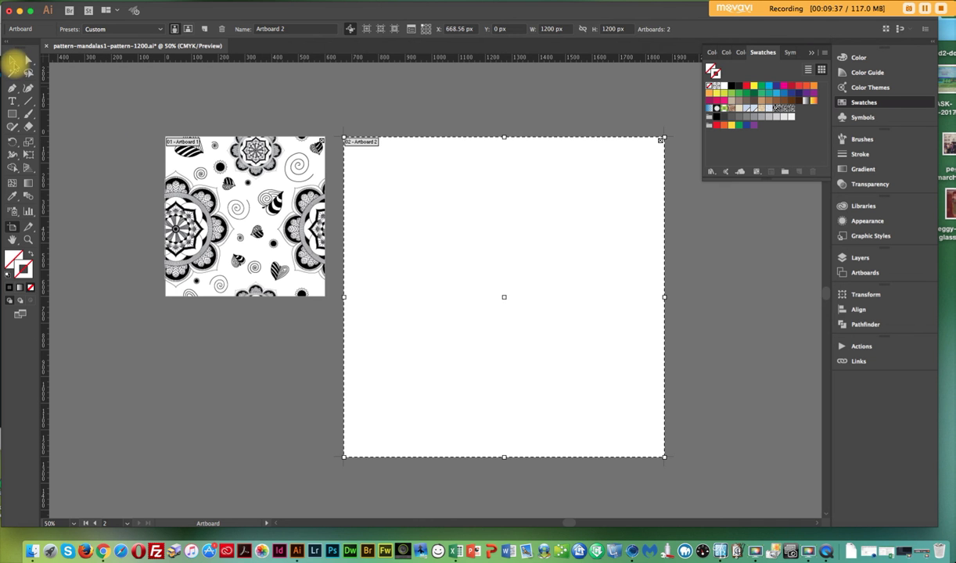
# - Draw a rectangle starting at Artboard 2's top-left corner
pyautogui.click(14, 63)
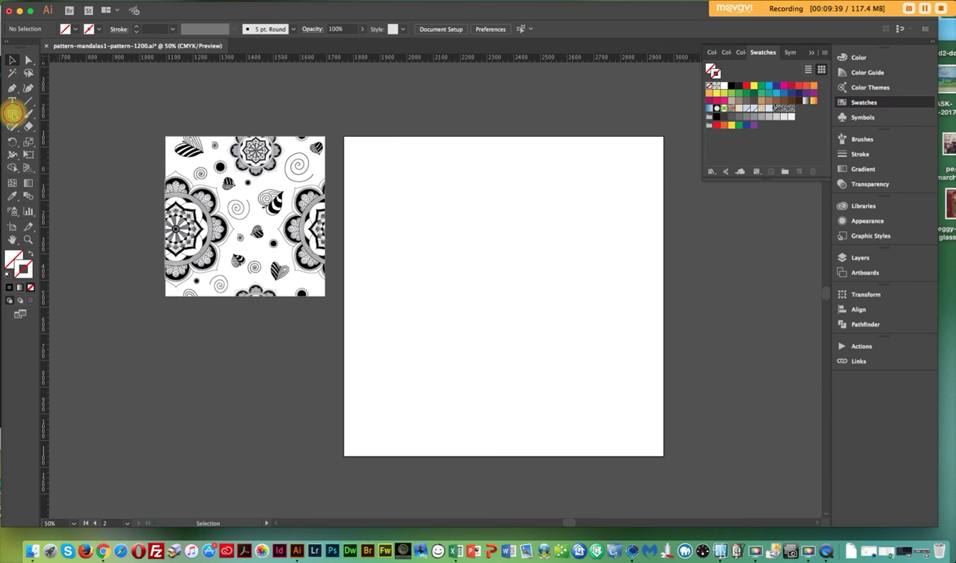
pyautogui.click(13, 114)
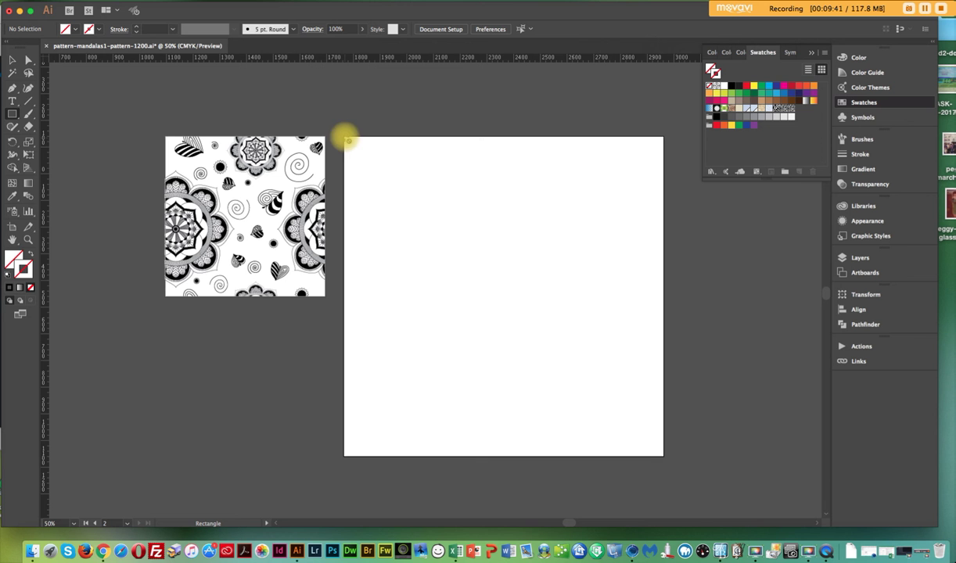
pyautogui.click(349, 146)
pyautogui.moveTo(405, 260); pyautogui.dragTo(667, 457)
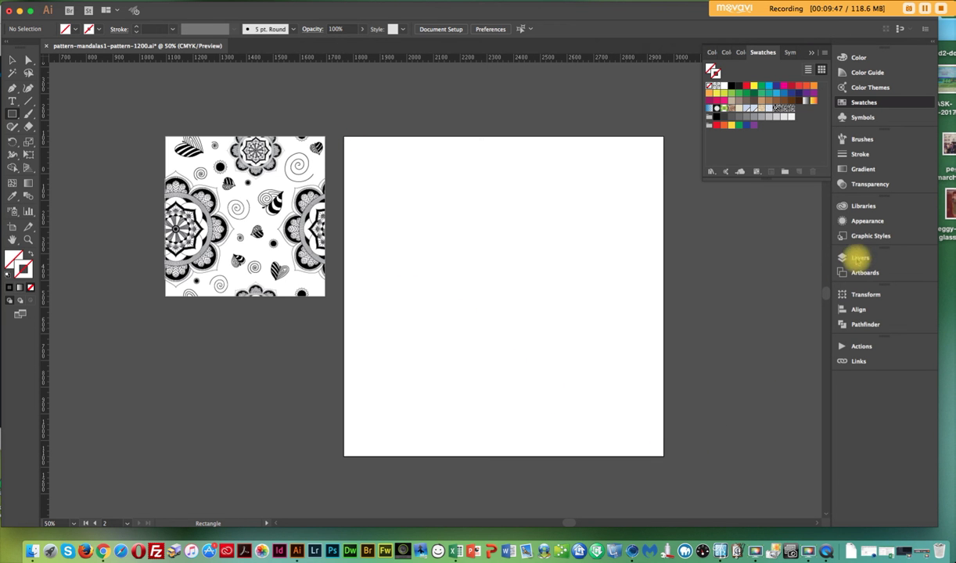
# - Show the 1200 square layer and snap its pattern-filled square onto Artboard 2
pyautogui.click(859, 259)
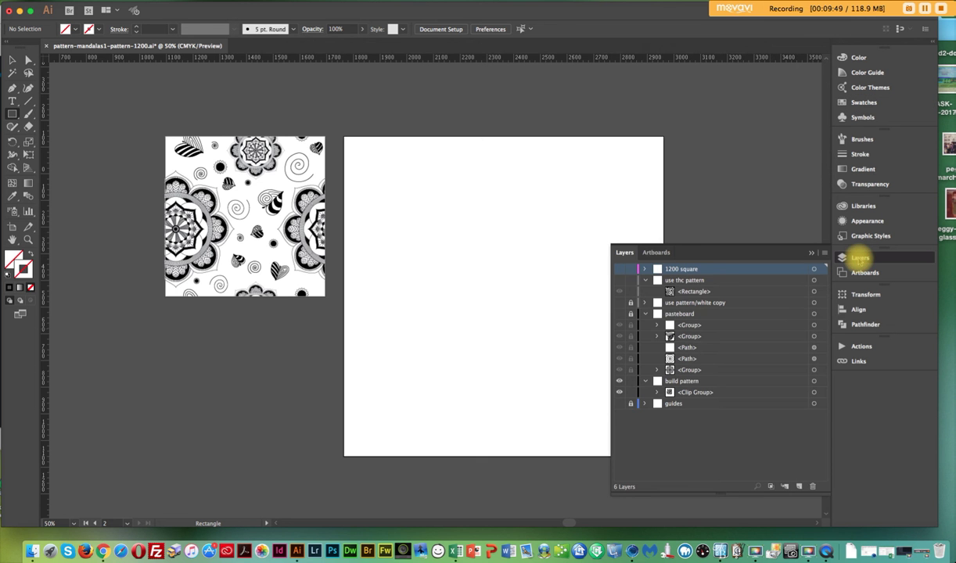
pyautogui.click(619, 269)
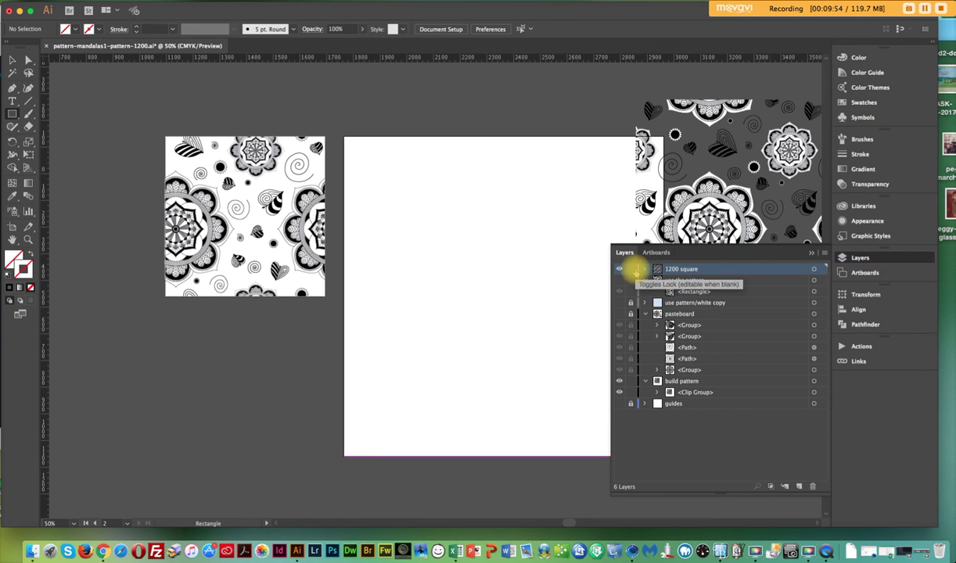
pyautogui.click(12, 59)
pyautogui.click(699, 147)
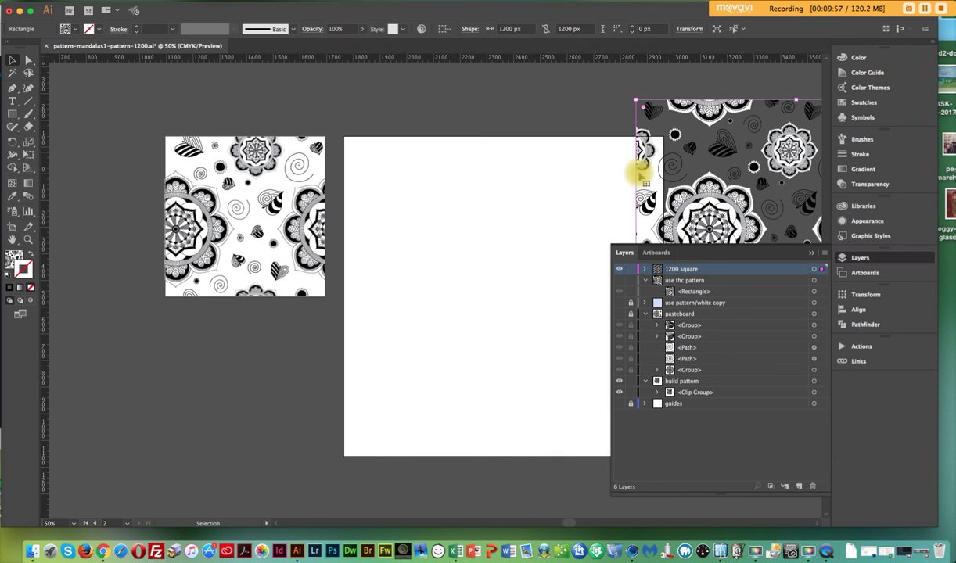
pyautogui.moveTo(507, 229); pyautogui.dragTo(436, 223)
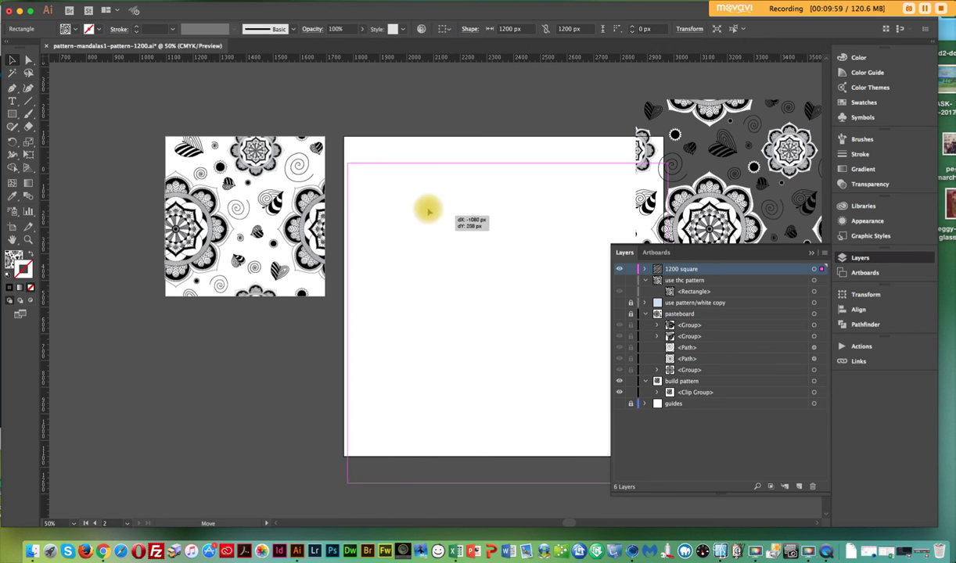
pyautogui.moveTo(429, 212); pyautogui.dragTo(433, 191)
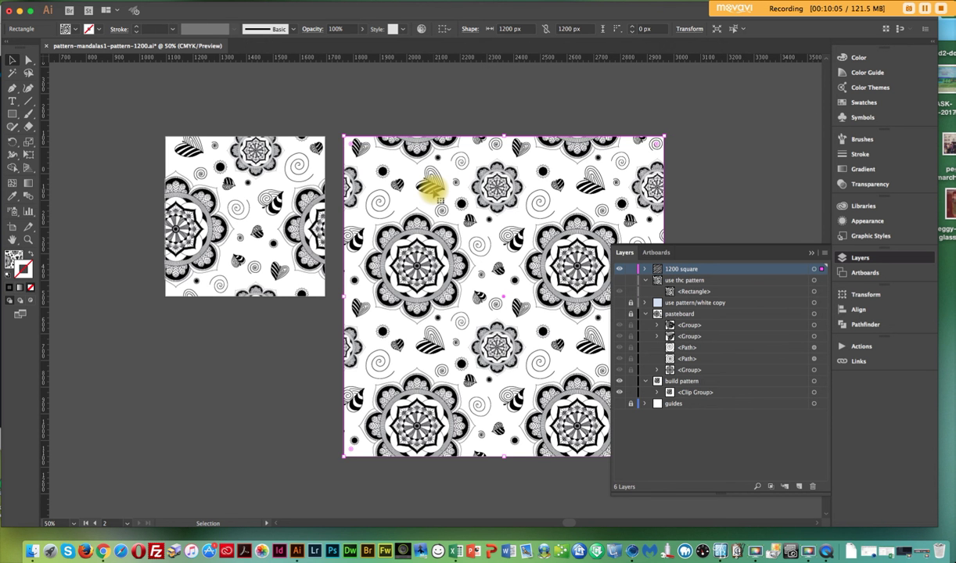
# - Apply the new mandala pattern swatch to the 1200 square's fill and stroke
pyautogui.click(811, 252)
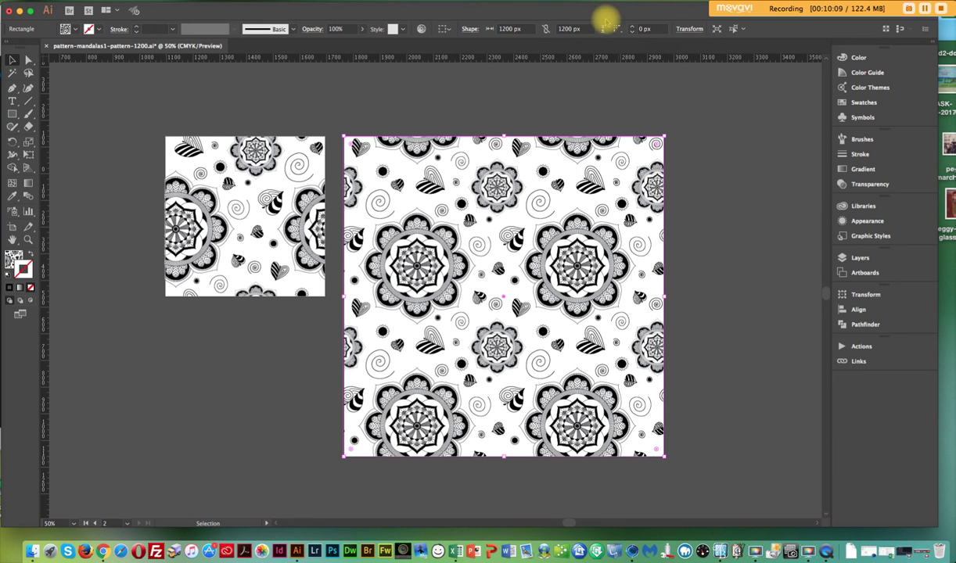
pyautogui.click(865, 103)
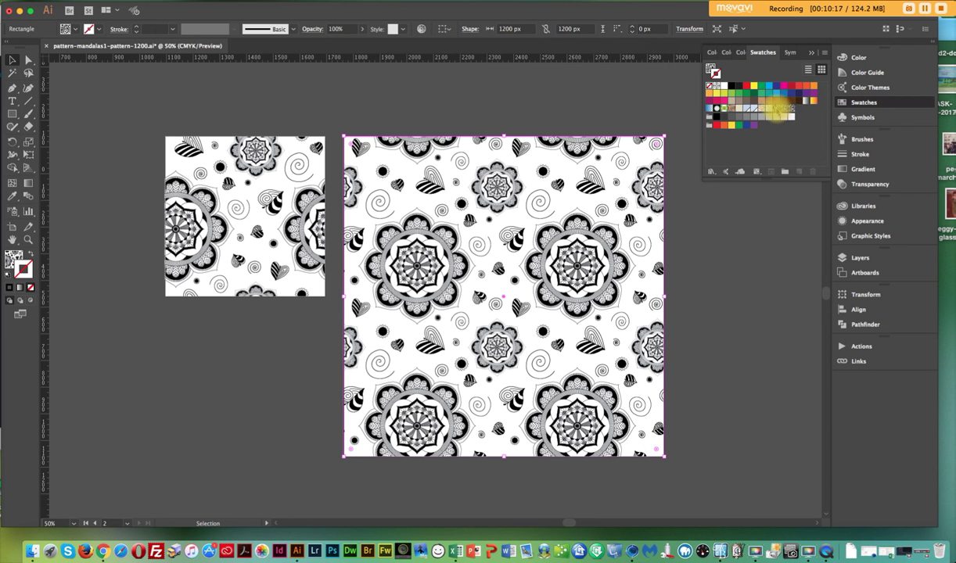
pyautogui.click(776, 110)
pyautogui.click(776, 109)
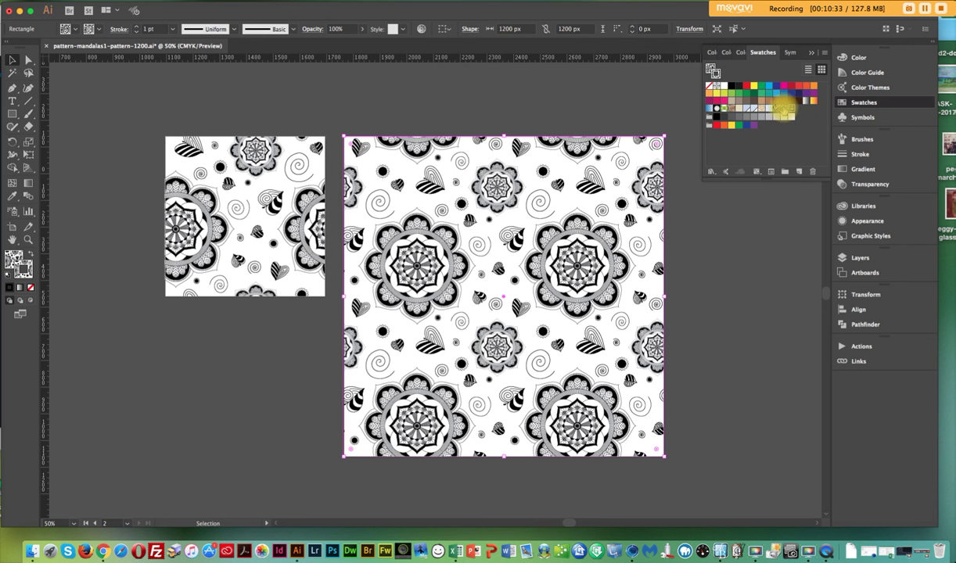
pyautogui.moveTo(783, 110); pyautogui.dragTo(151, 205)
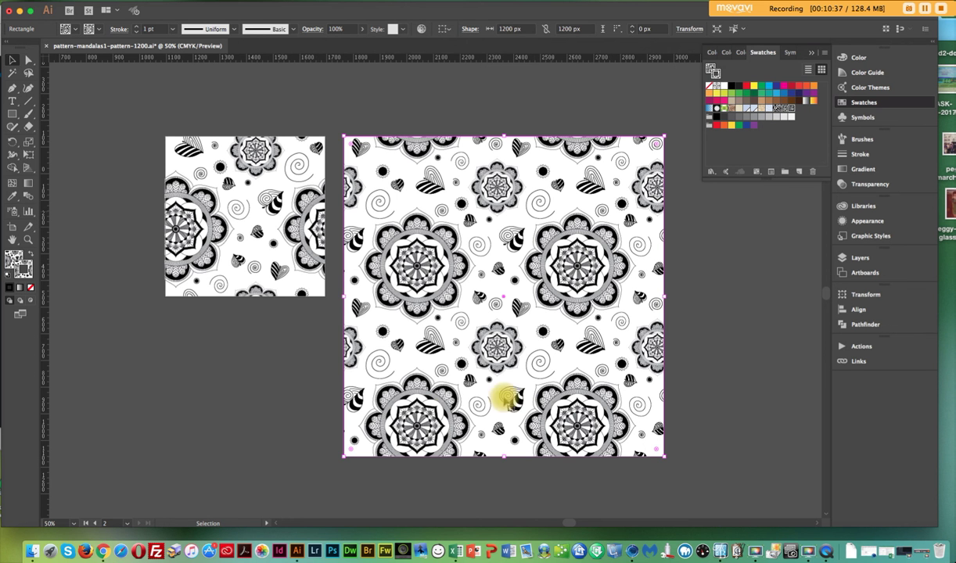